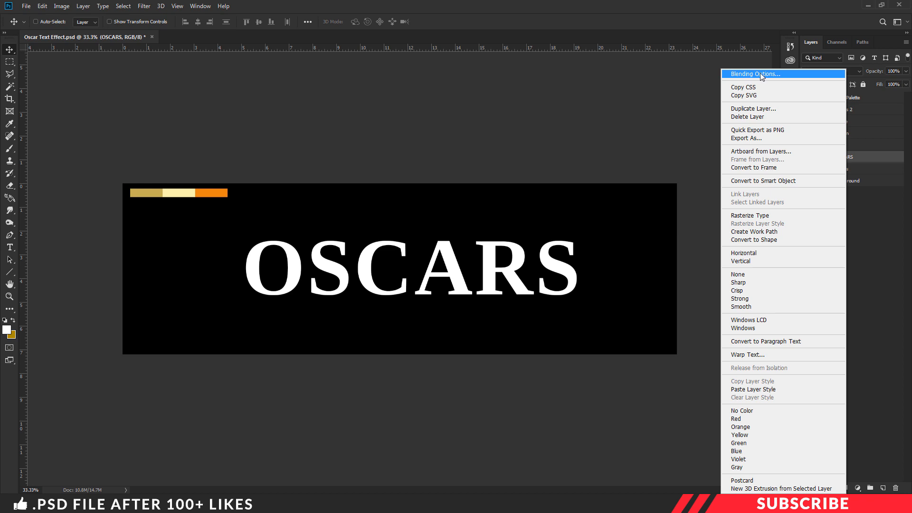
# - Add a Gradient Overlay to the OSCARS text layer using the Foreground to Background gradient preset
pyautogui.click(754, 75)
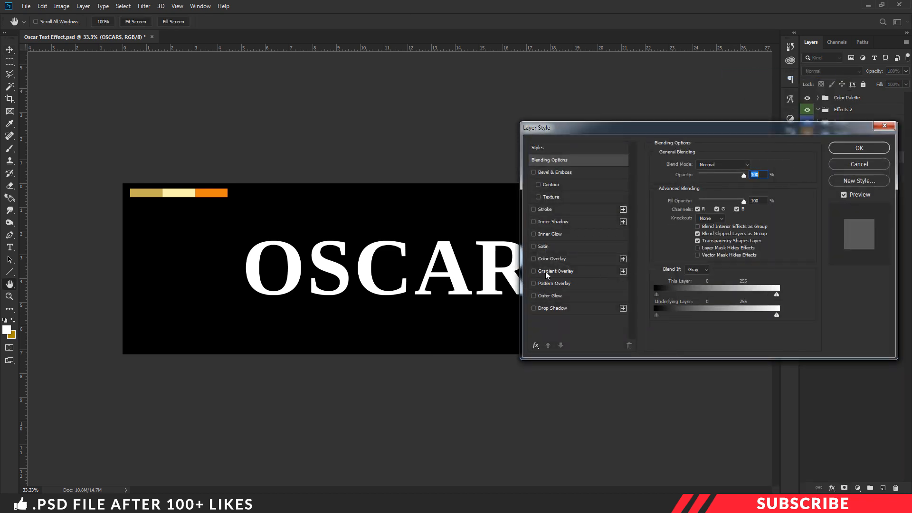
pyautogui.click(561, 271)
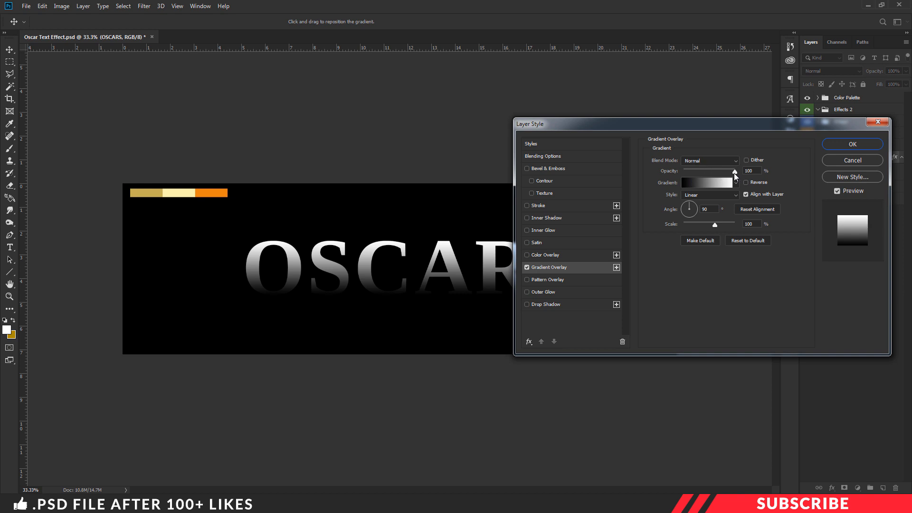
pyautogui.click(702, 181)
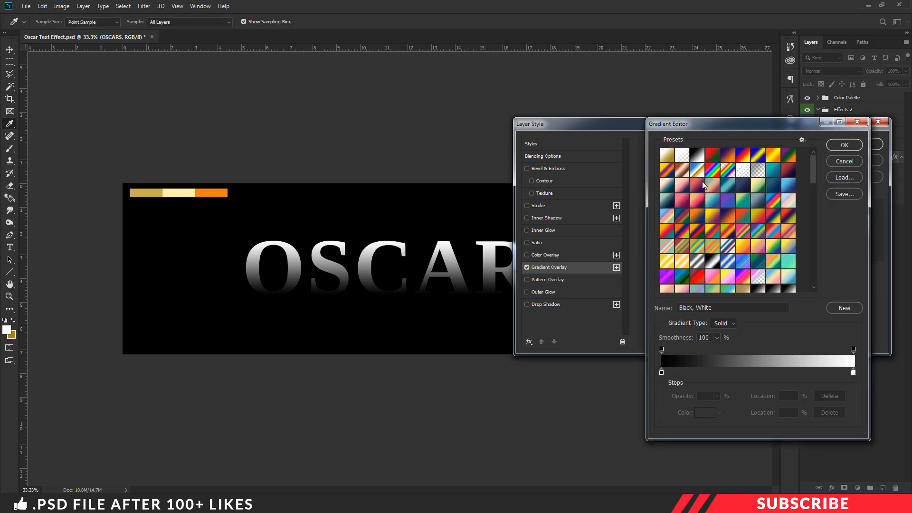
pyautogui.click(669, 158)
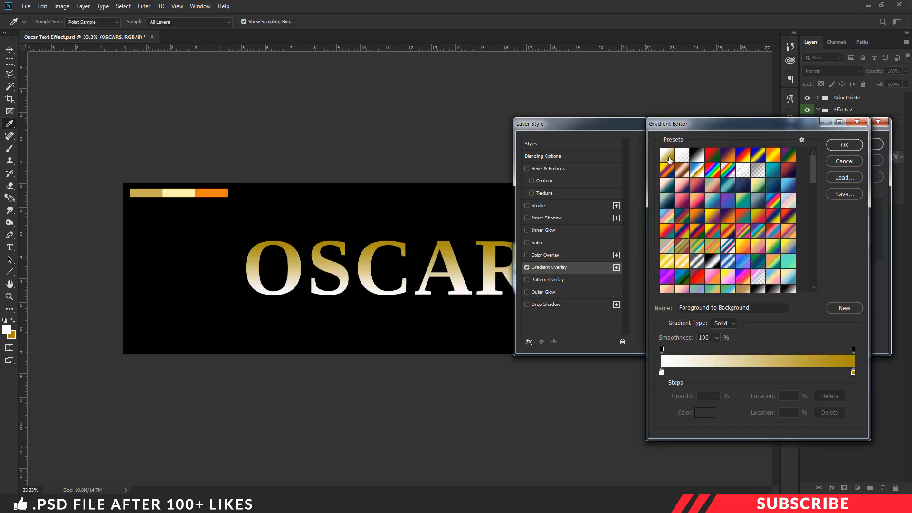
# - Set the gradient's starting colour stop to #fdf4af, sampled from the pale yellow swatch of the palette
pyautogui.click(661, 373)
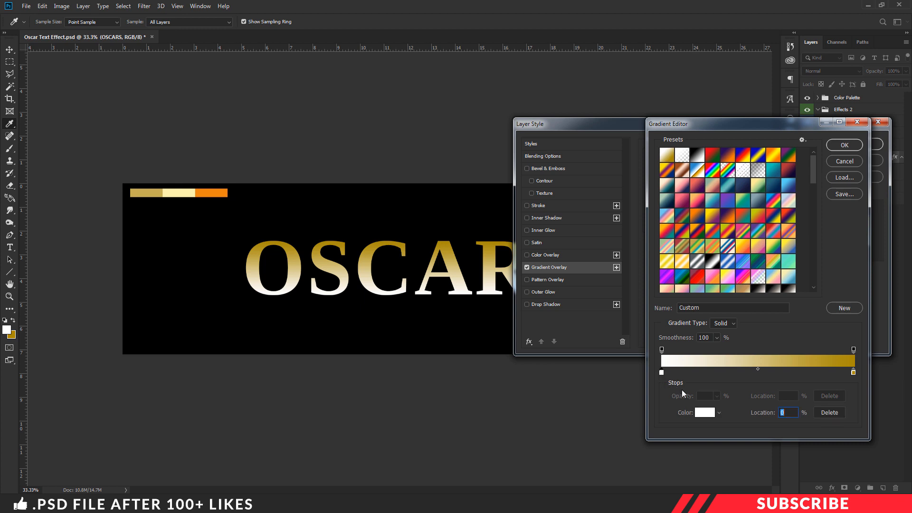
pyautogui.click(703, 414)
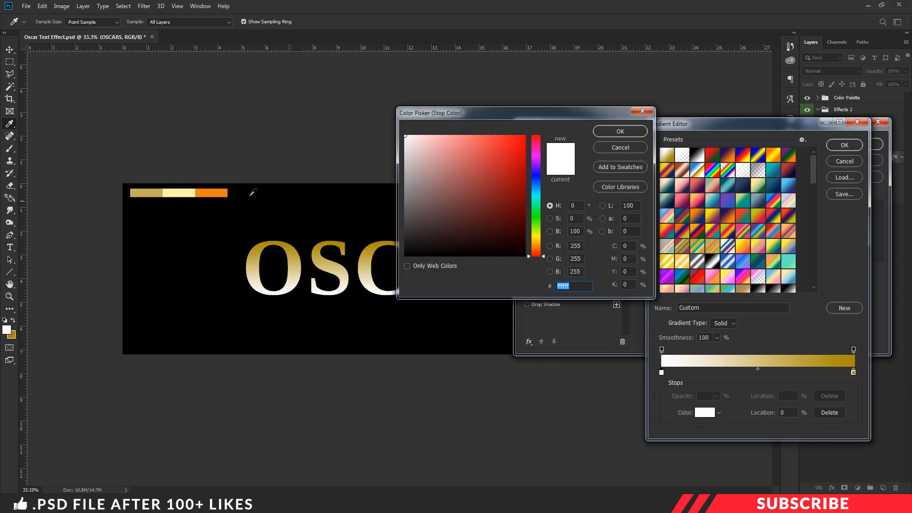
pyautogui.click(182, 193)
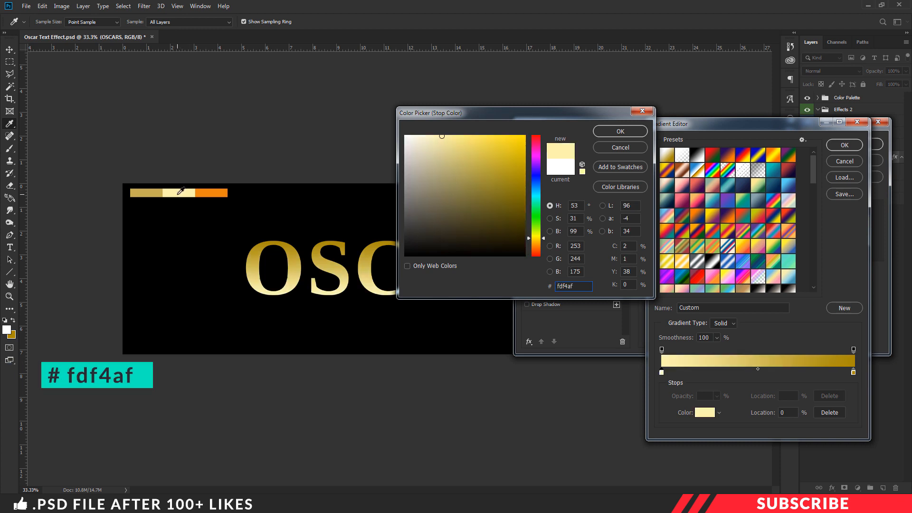
pyautogui.click(618, 131)
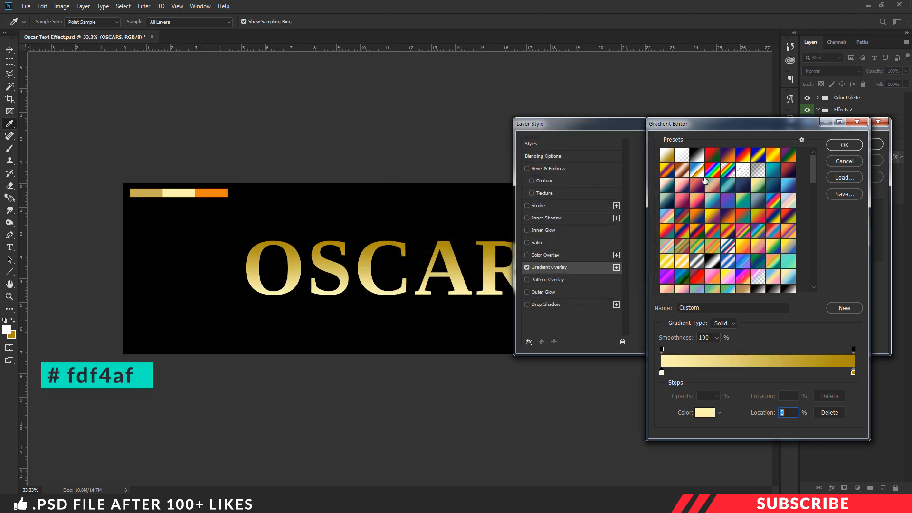
# - Set the gradient's end colour stop to the palette's gold #c4af55 and change the overlay style to Reflected
pyautogui.click(853, 372)
pyautogui.click(704, 412)
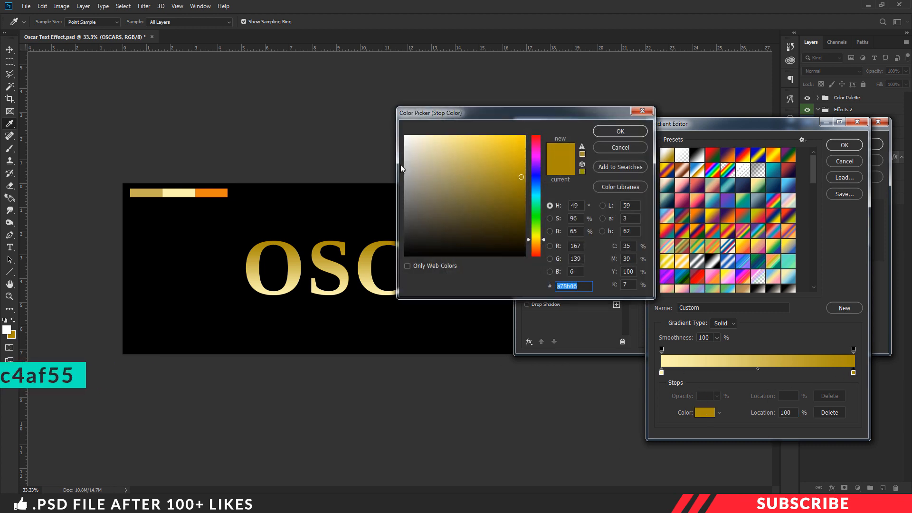
pyautogui.click(152, 190)
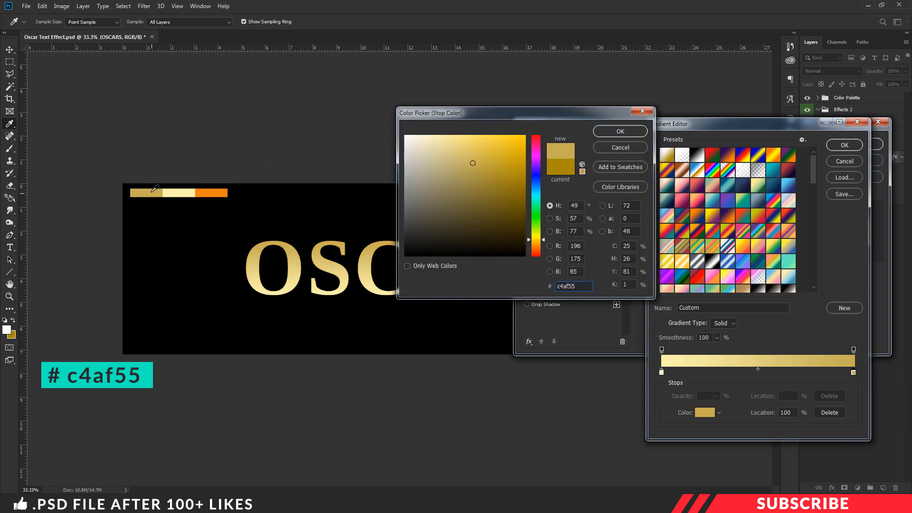
pyautogui.click(633, 132)
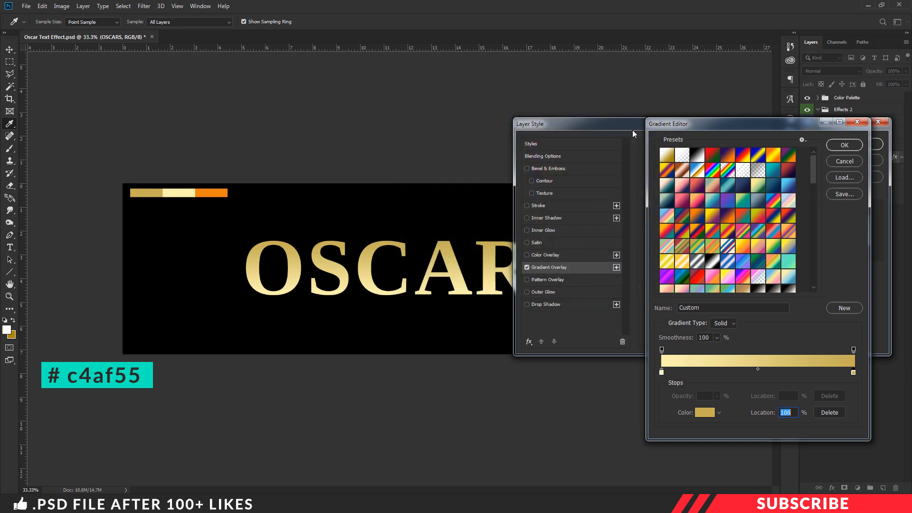
pyautogui.click(844, 145)
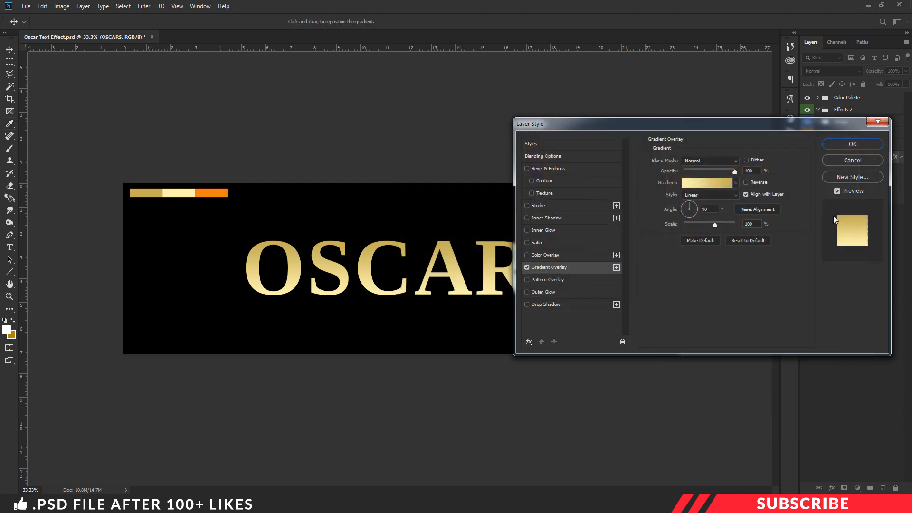
pyautogui.click(719, 194)
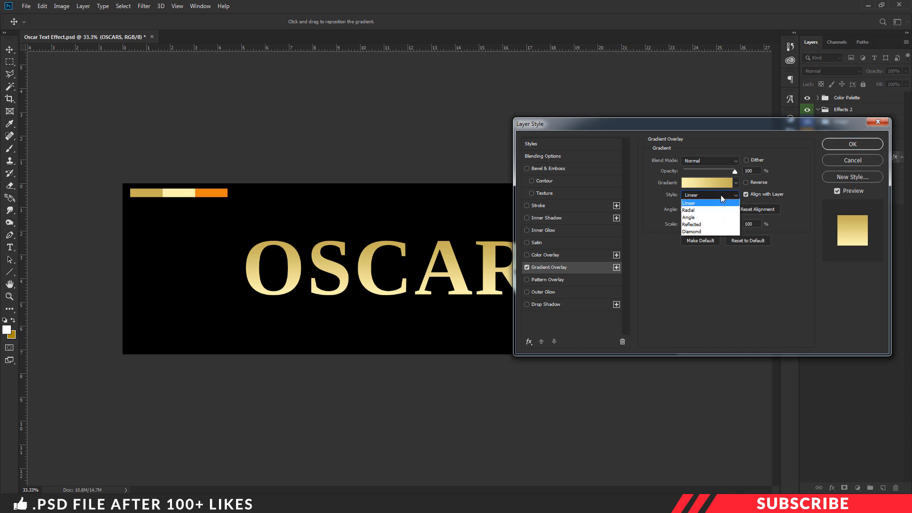
pyautogui.click(706, 225)
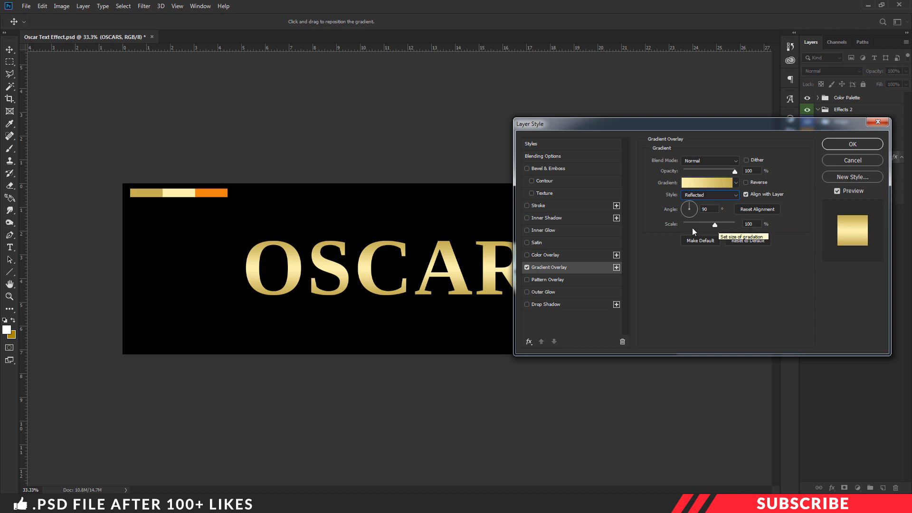
# - Enable Bevel & Emboss on the OSCARS text with the Inner Bevel style and Chisel Hard technique
pyautogui.click(548, 169)
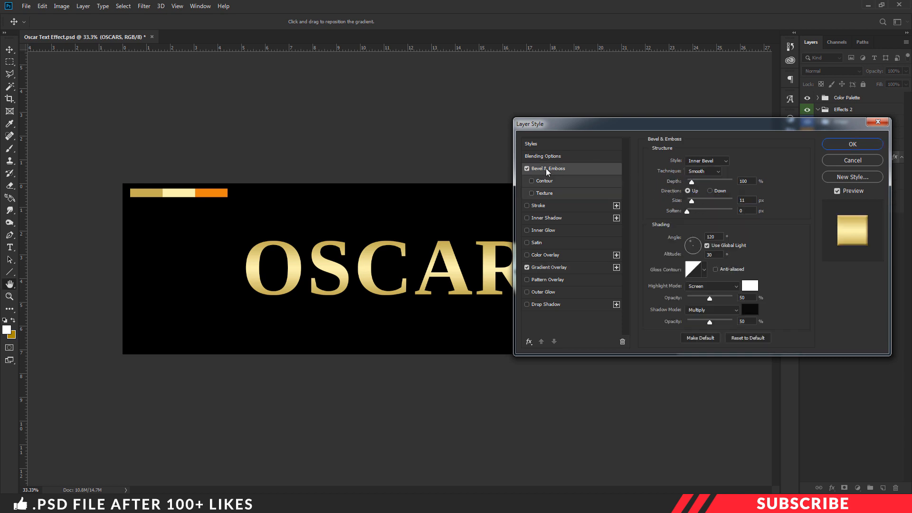
pyautogui.click(721, 161)
pyautogui.click(716, 176)
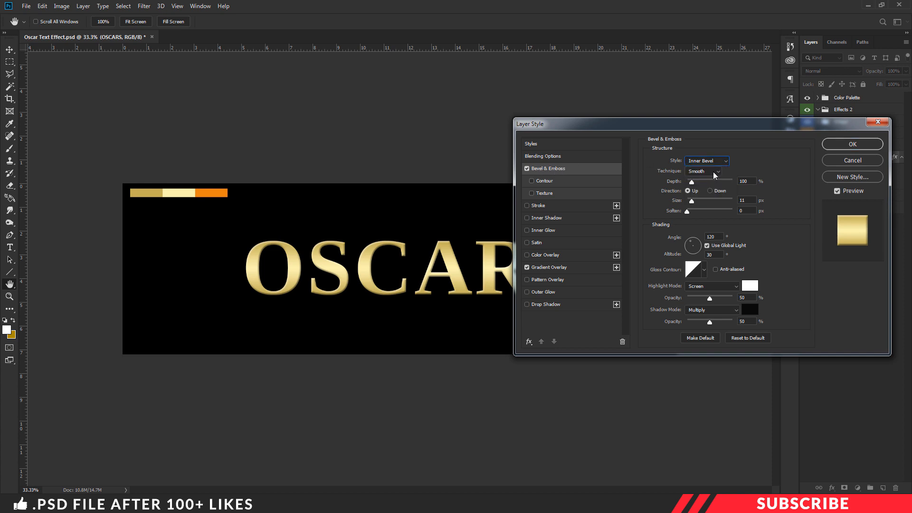
pyautogui.click(711, 172)
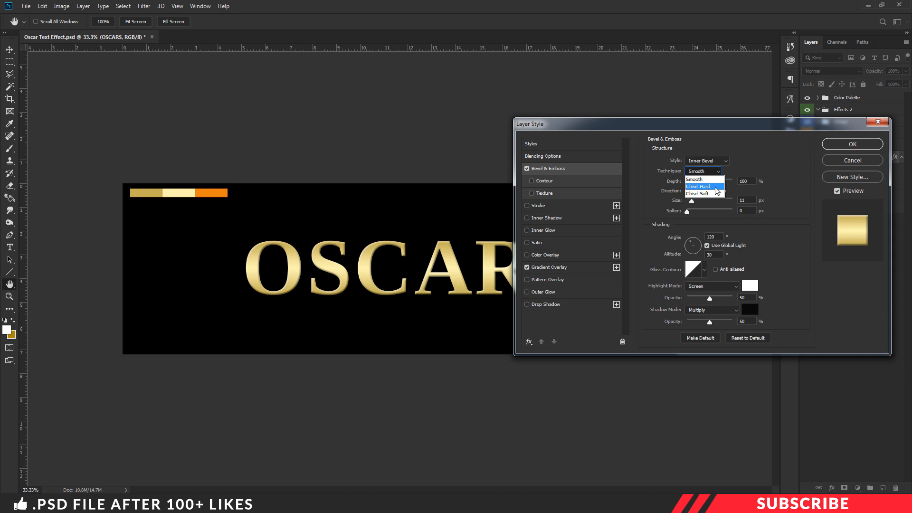
pyautogui.click(706, 187)
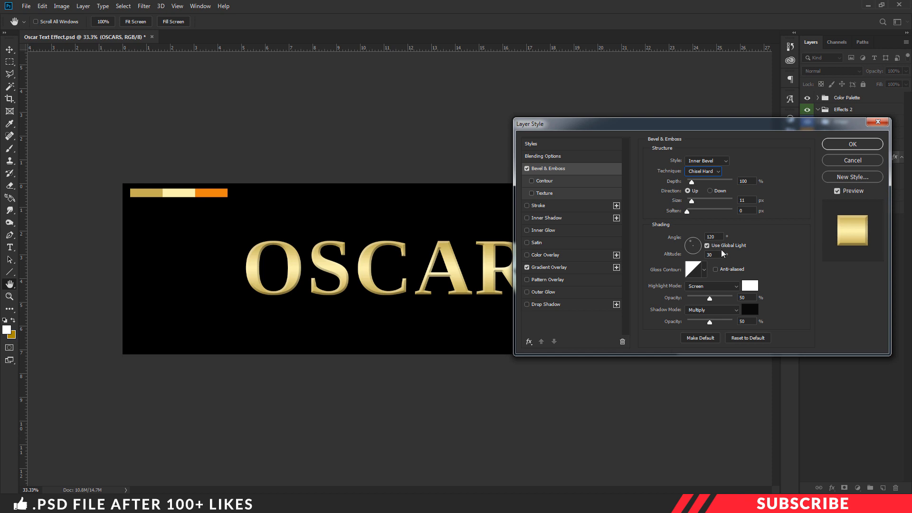
# - Give the bevel the gloss contour with several sharp, repeated peaks and turn on anti-aliasing
pyautogui.click(703, 270)
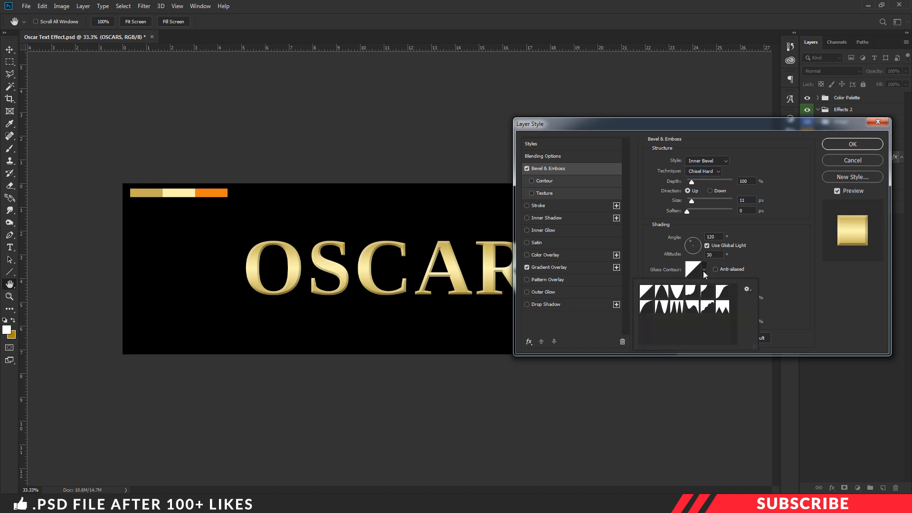
pyautogui.click(677, 307)
pyautogui.click(765, 250)
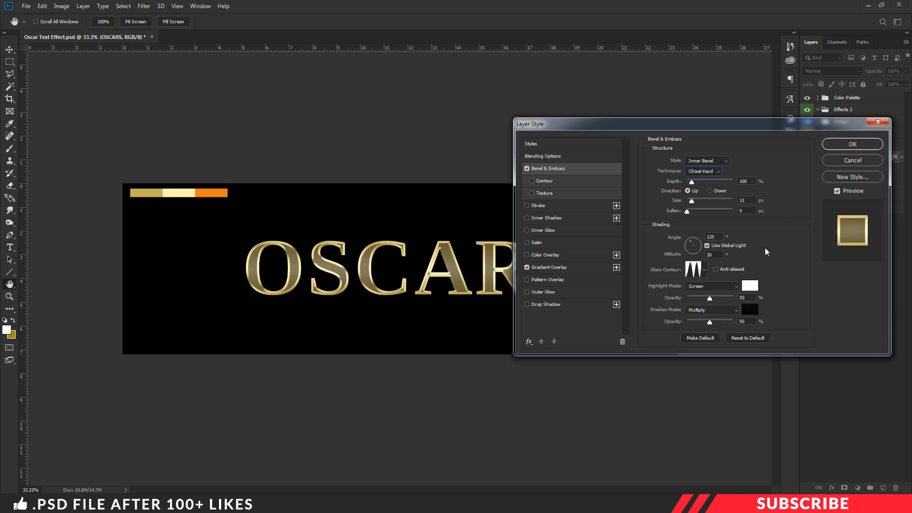
pyautogui.click(715, 269)
# - Set both the highlight opacity and the shadow opacity of the bevel to 75%
pyautogui.moveTo(747, 298); pyautogui.dragTo(733, 296)
pyautogui.write('75')
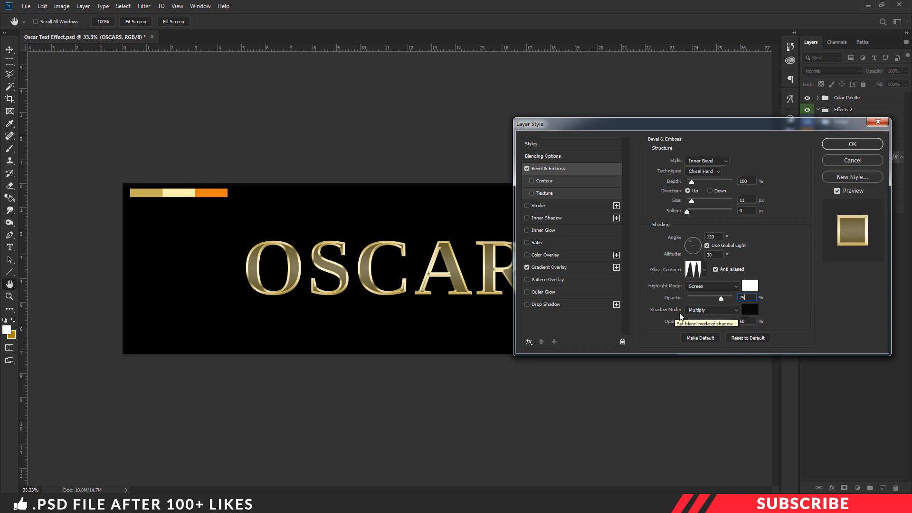
pyautogui.moveTo(746, 321); pyautogui.dragTo(733, 320)
pyautogui.write('75')
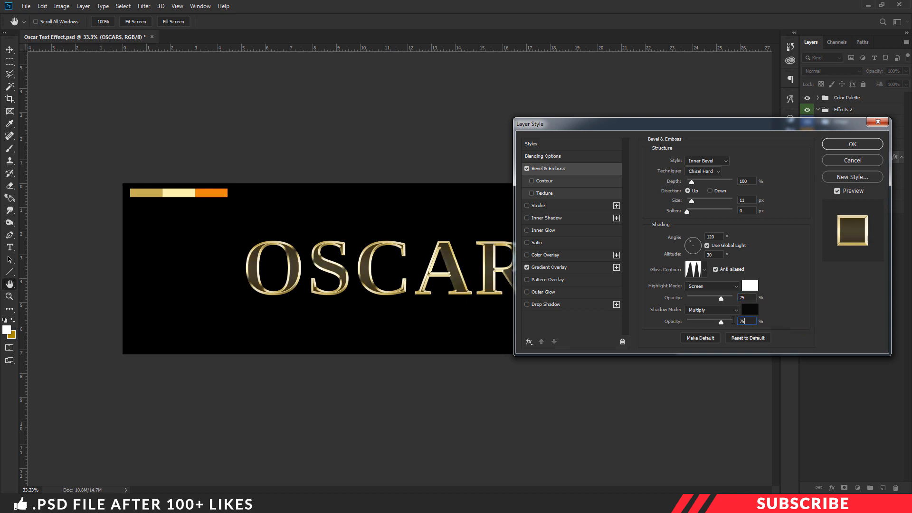
# - Set the bevel's size to 45 px and its depth to 170%
pyautogui.hotkey('ctrl', '+')
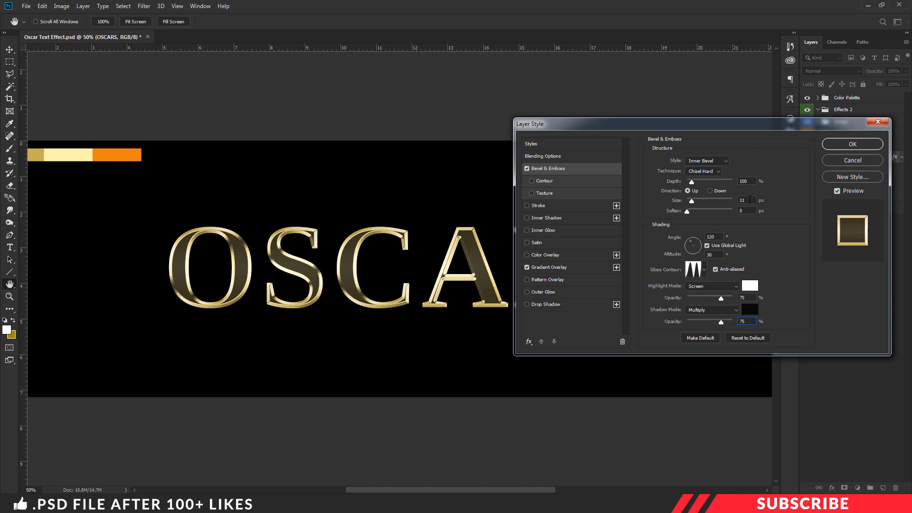
pyautogui.moveTo(749, 199); pyautogui.dragTo(736, 200)
pyautogui.press('Up')
pyautogui.press('Up')
pyautogui.press('Up')
pyautogui.press('Up')
pyautogui.press('Up')
pyautogui.press('Up')
pyautogui.press('Up')
pyautogui.press('Up')
pyautogui.press('Up')
pyautogui.press('Up')
pyautogui.press('Up')
pyautogui.press('Up')
pyautogui.press('Up')
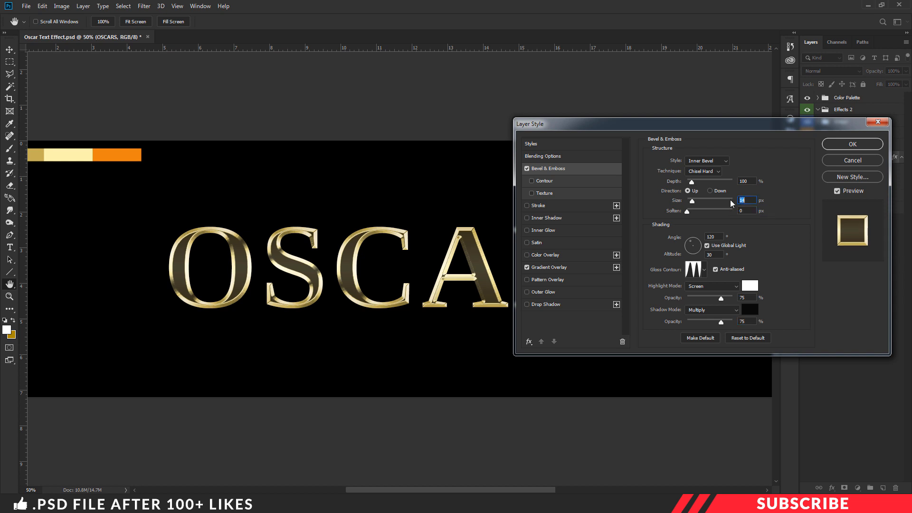
pyautogui.press('Up')
pyautogui.press('Up')
pyautogui.press('Up')
pyautogui.press('Up')
pyautogui.press('Up')
pyautogui.press('Up')
pyautogui.press('Up')
pyautogui.press('Up')
pyautogui.press('Up')
pyautogui.press('Up')
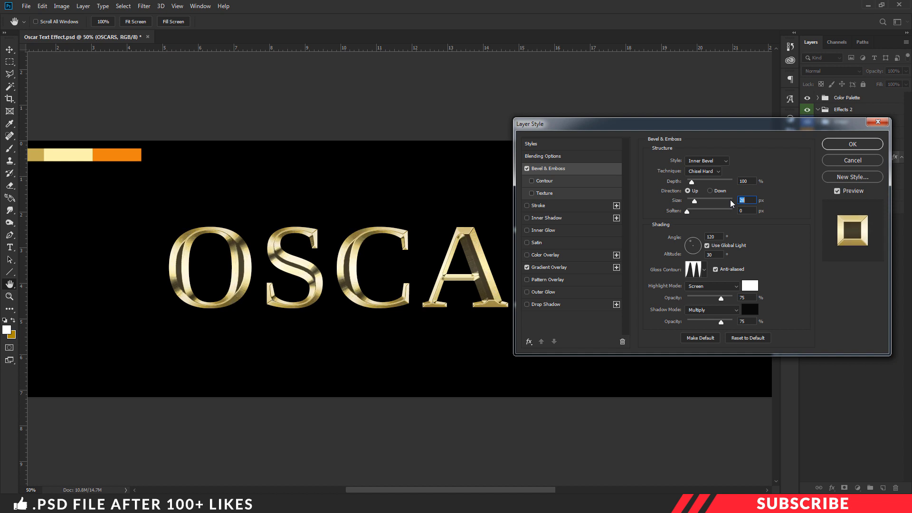
pyautogui.press('Up')
pyautogui.press('Up')
pyautogui.press('Up')
pyautogui.press('Up')
pyautogui.press('Up')
pyautogui.press('Up')
pyautogui.press('Up')
pyautogui.press('Up')
pyautogui.press('Up')
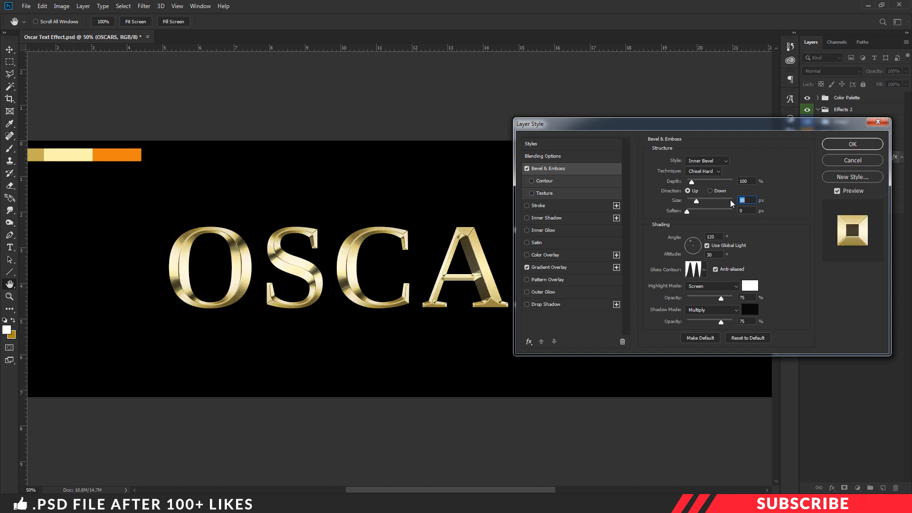
pyautogui.press('Up')
pyautogui.press('Up')
pyautogui.moveTo(750, 180); pyautogui.dragTo(733, 181)
pyautogui.write('170')
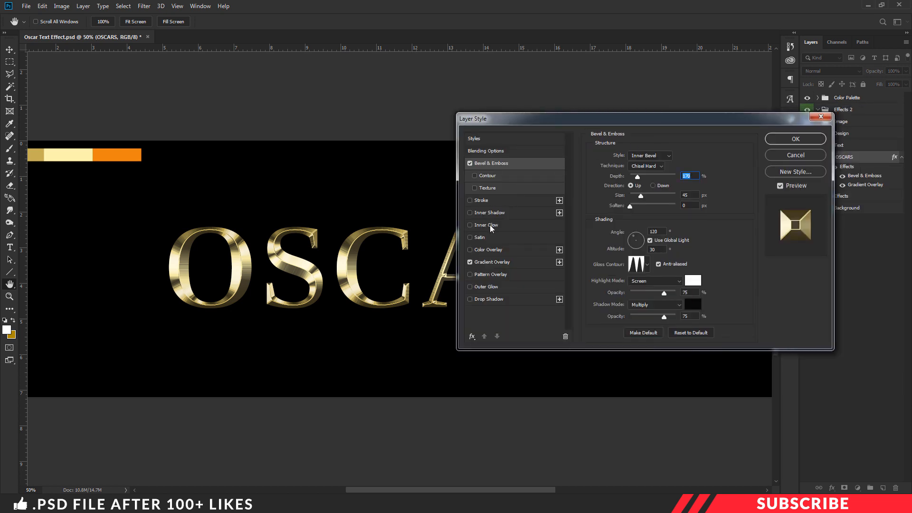
# - Enable Inner Glow on the text with the Multiply blend mode and 50% opacity
pyautogui.click(489, 223)
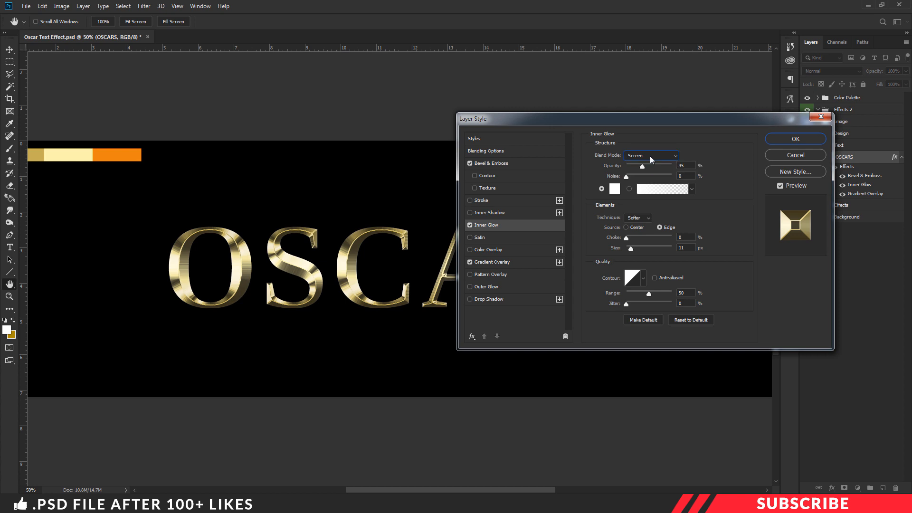
pyautogui.click(650, 156)
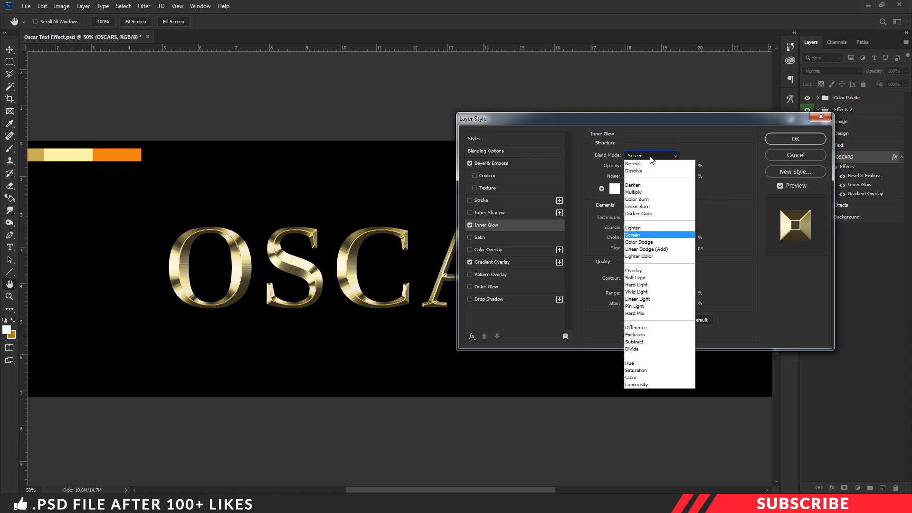
pyautogui.click(642, 193)
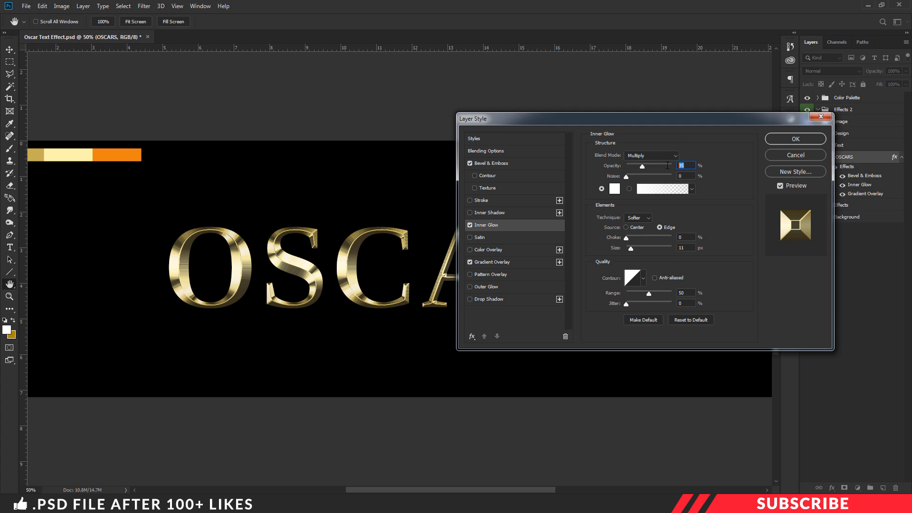
pyautogui.write('50')
# - Set the inner glow colour to #eb8311, sampled from the orange swatch of the palette
pyautogui.click(615, 190)
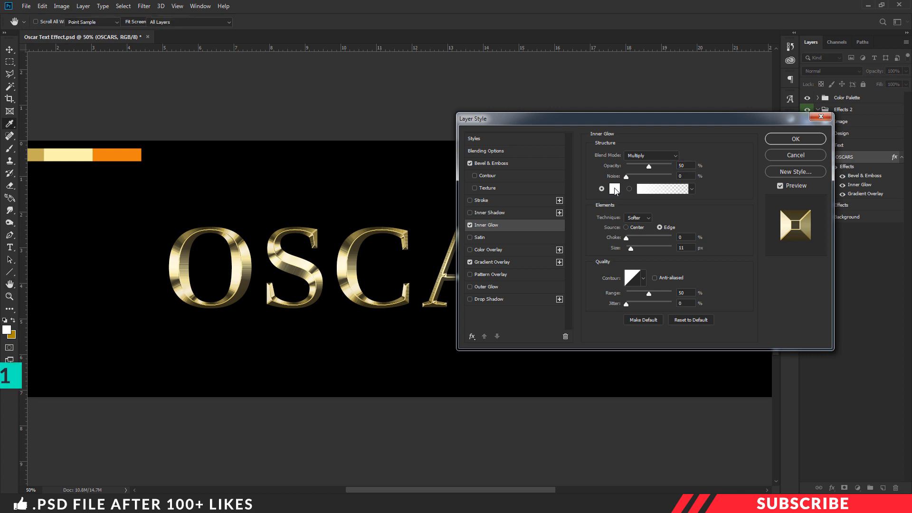
pyautogui.click(134, 154)
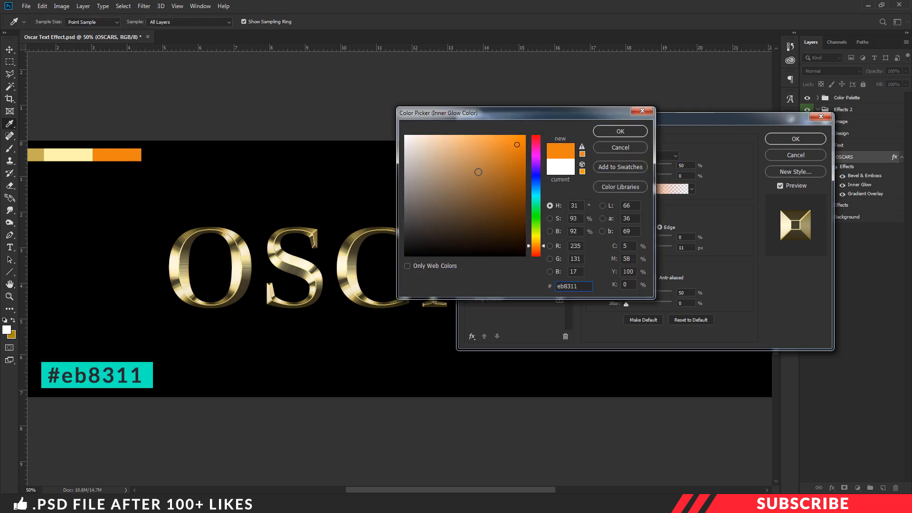
pyautogui.click(612, 134)
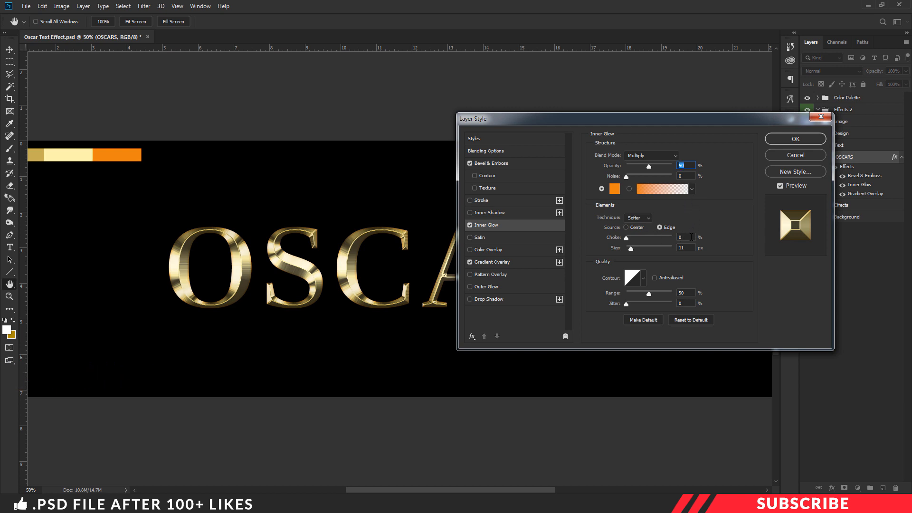
# - Set the inner glow size to 70 px and apply the layer style to the text
pyautogui.moveTo(690, 248); pyautogui.dragTo(664, 247)
pyautogui.write('70')
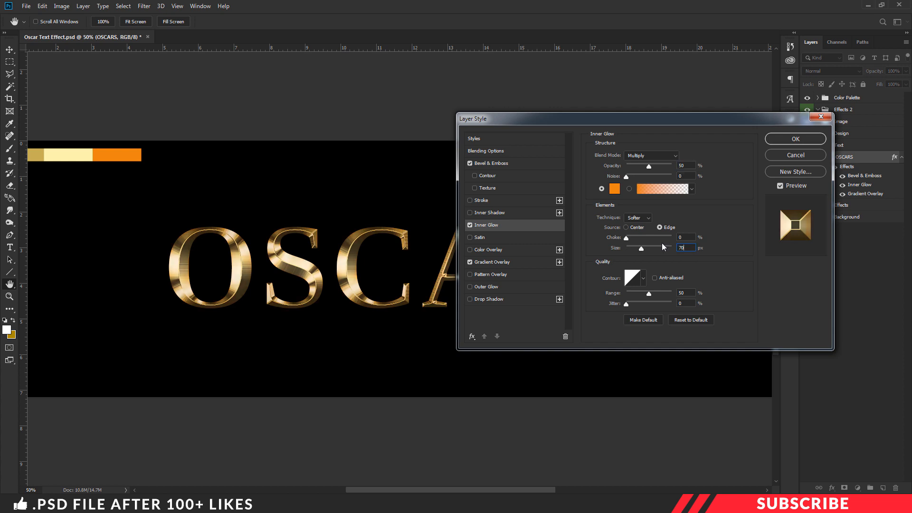
pyautogui.click(708, 173)
pyautogui.click(809, 139)
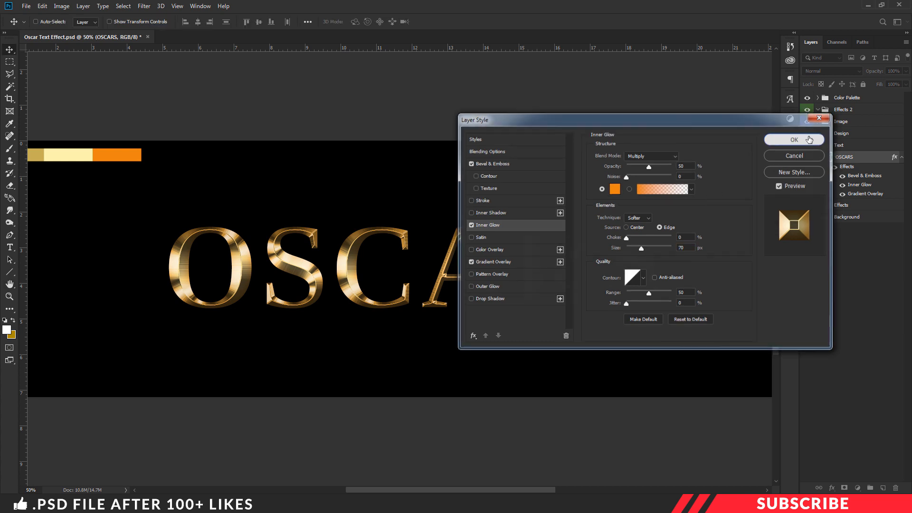
# - Compare the whole OSCARS text with its layer effects hidden and shown
pyautogui.hotkey('ctrl', '-')
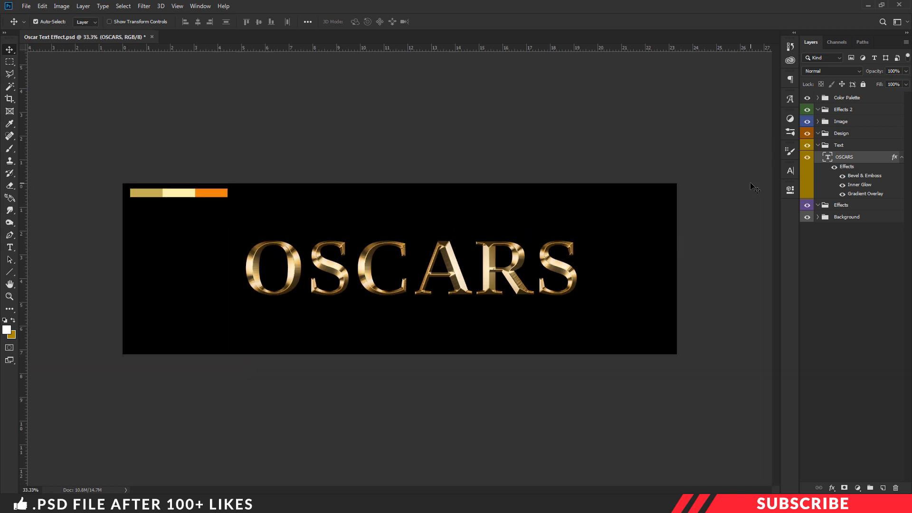
pyautogui.click(834, 168)
pyautogui.click(834, 168)
pyautogui.hotkey('ctrl', '+')
pyautogui.hotkey('ctrl', '-')
# - Duplicate the OSCARS text layer, place the copy above the original and set its font size to 75 pt
pyautogui.hotkey('ctrl', 'j')
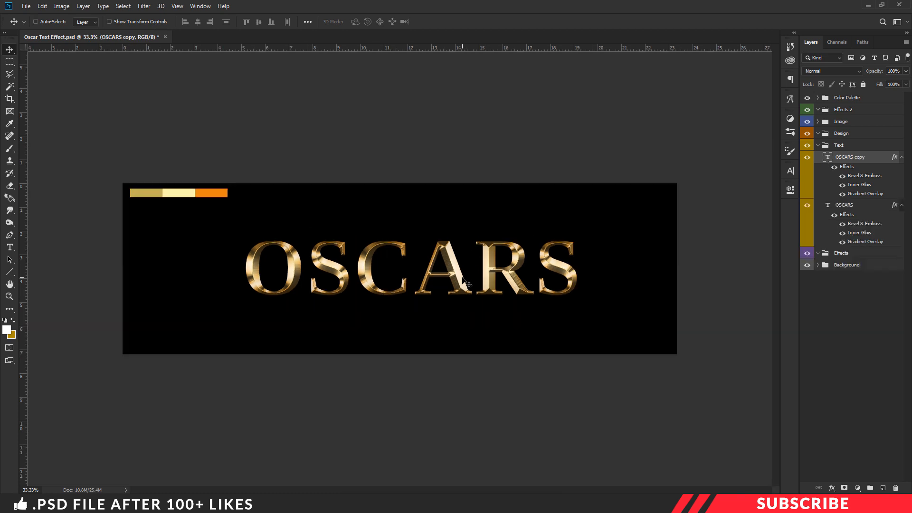
pyautogui.moveTo(468, 260); pyautogui.dragTo(468, 212)
pyautogui.press('t')
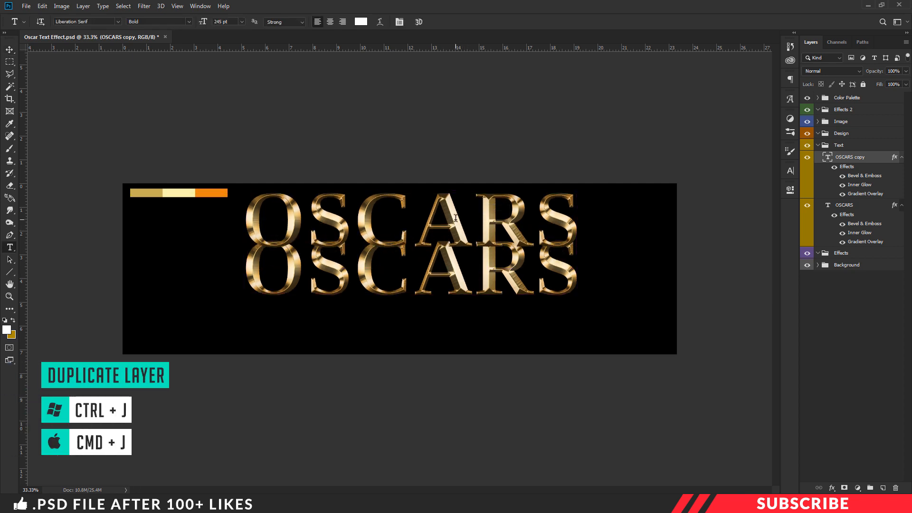
pyautogui.click(455, 218)
pyautogui.hotkey('ctrl', 'a')
pyautogui.click(220, 21)
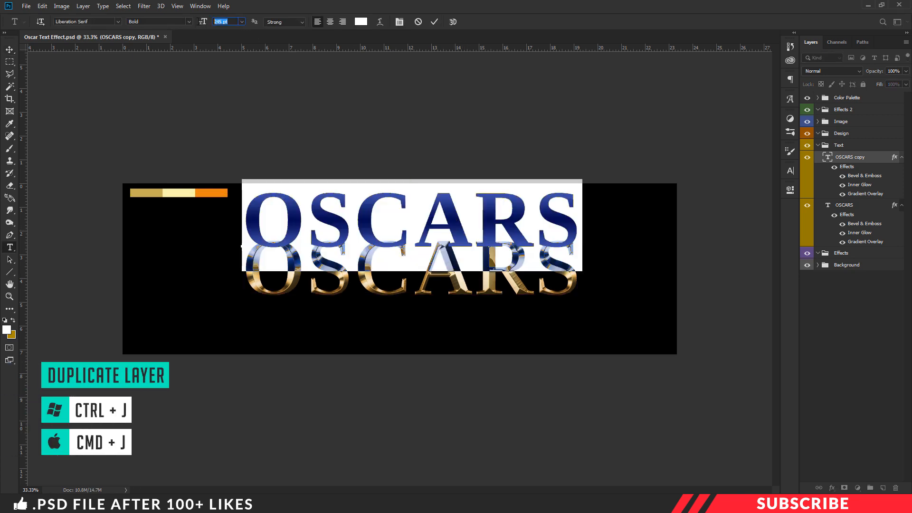
pyautogui.write('75')
pyautogui.press('Return')
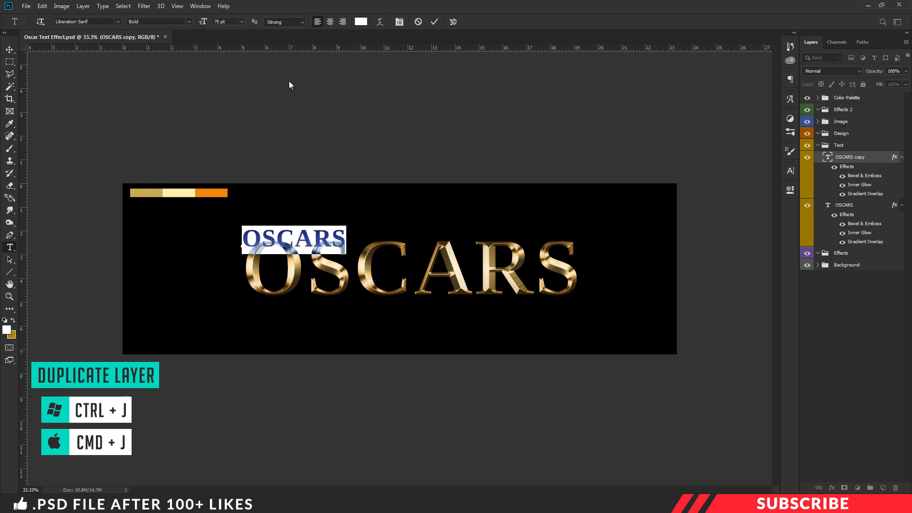
# - Replace the small copy's text with THE and position it centrally above OSCARS
pyautogui.write('THE')
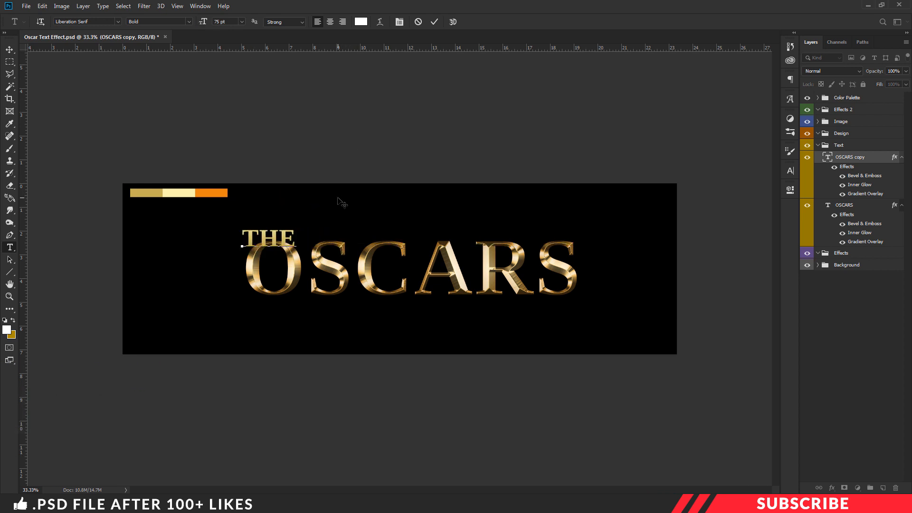
pyautogui.hotkey('ctrl', 'Return')
pyautogui.press('v')
pyautogui.moveTo(269, 246); pyautogui.dragTo(415, 229)
pyautogui.hotkey('ctrl', '+')
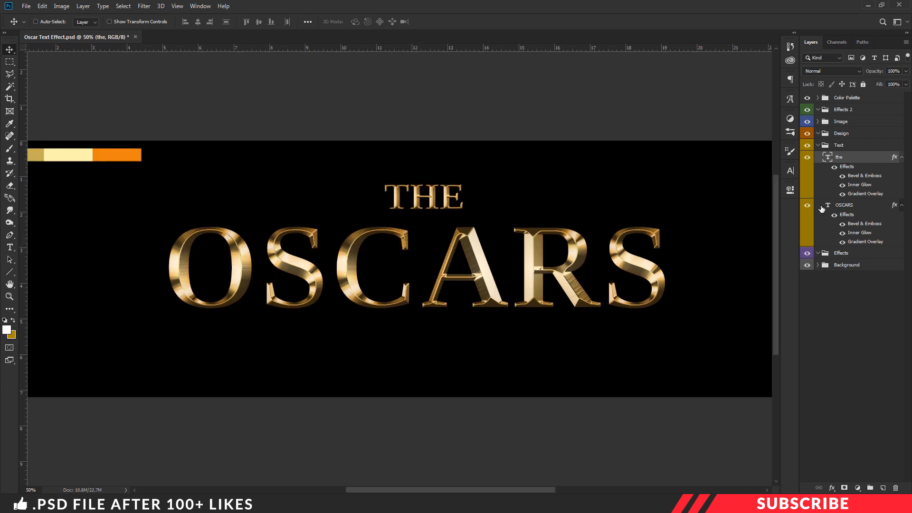
# - Collapse the Text group and add a new layer inside the Design group
pyautogui.click(824, 144)
pyautogui.click(817, 145)
pyautogui.click(841, 133)
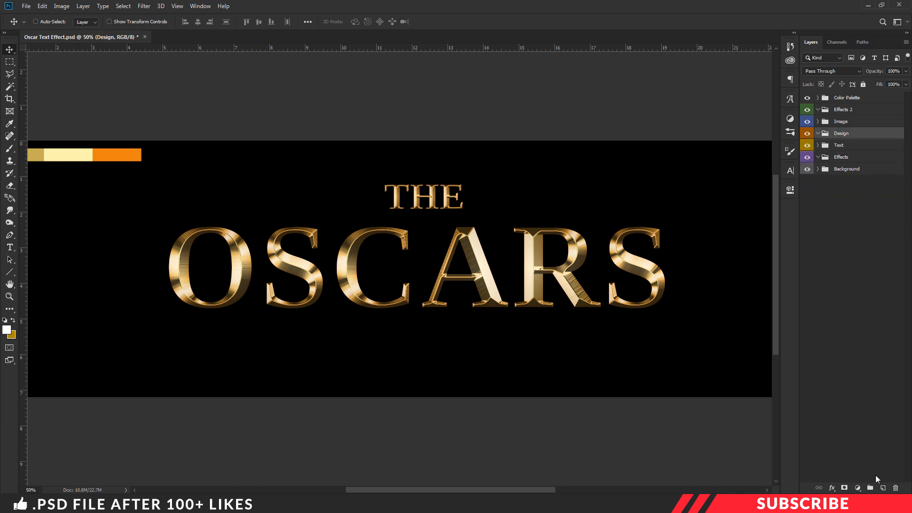
pyautogui.click(882, 487)
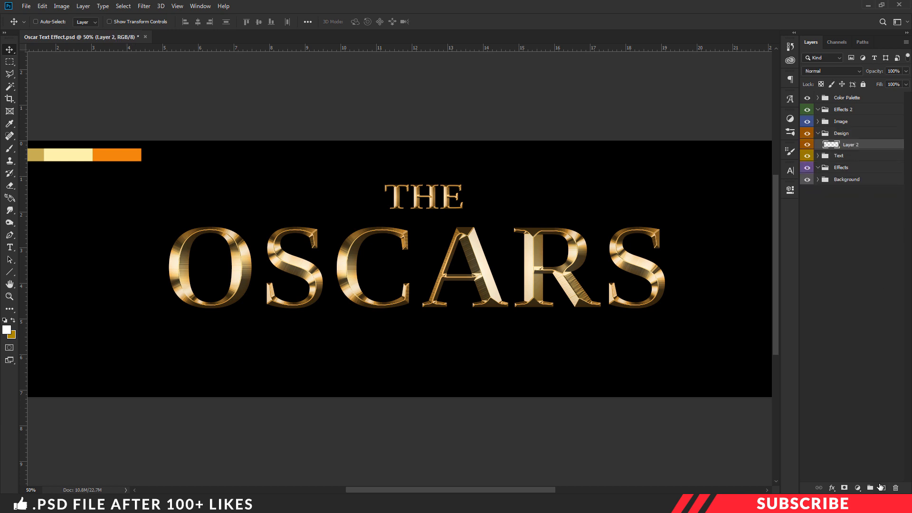
# - Draw a horizontal white line about 772 px long with 5 px weight to the left of THE
pyautogui.click(6, 331)
pyautogui.click(612, 132)
pyautogui.click(9, 272)
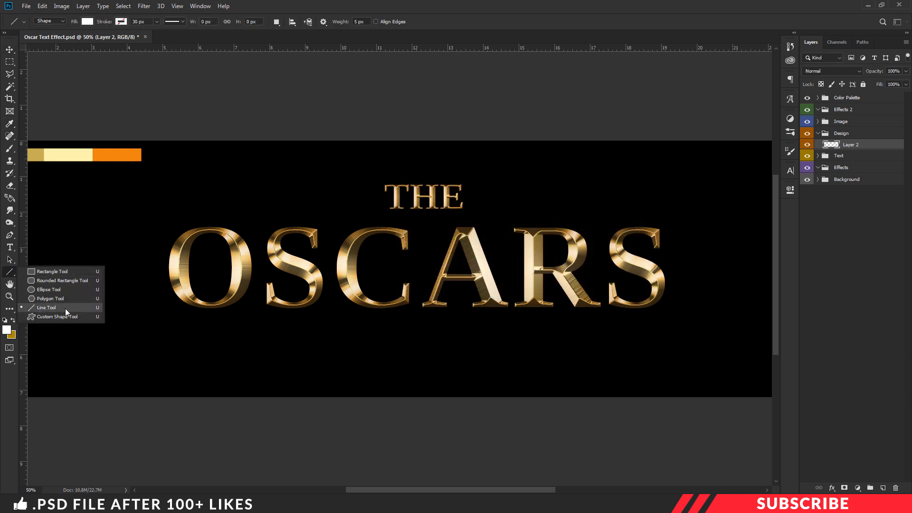
pyautogui.click(61, 308)
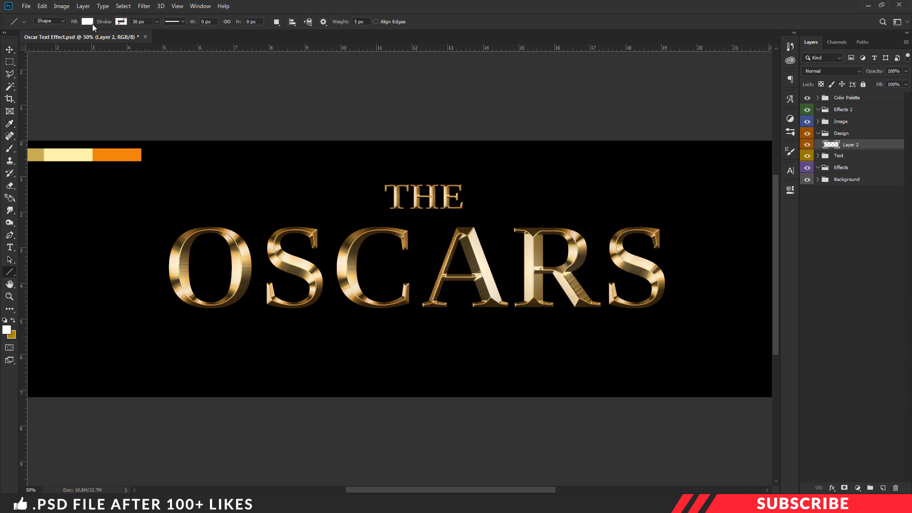
pyautogui.click(361, 22)
pyautogui.press('Return')
pyautogui.moveTo(179, 201); pyautogui.dragTo(363, 213)
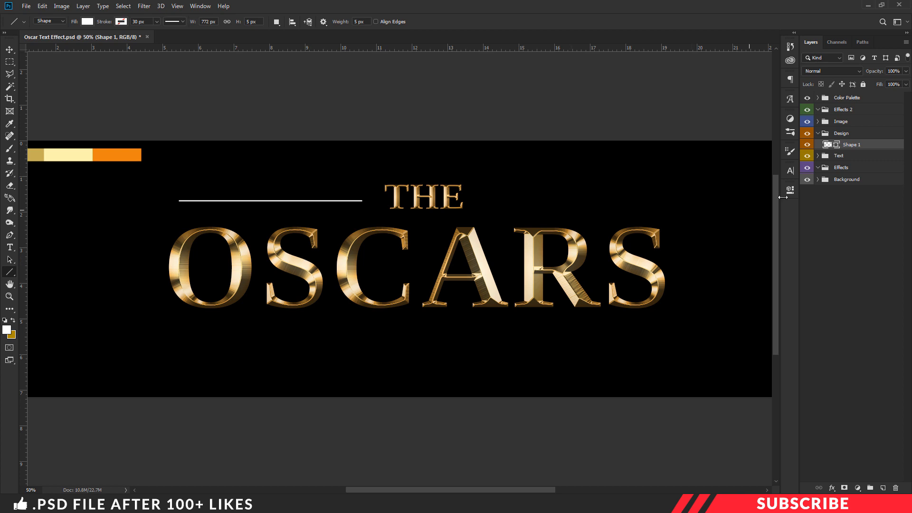
pyautogui.press('v')
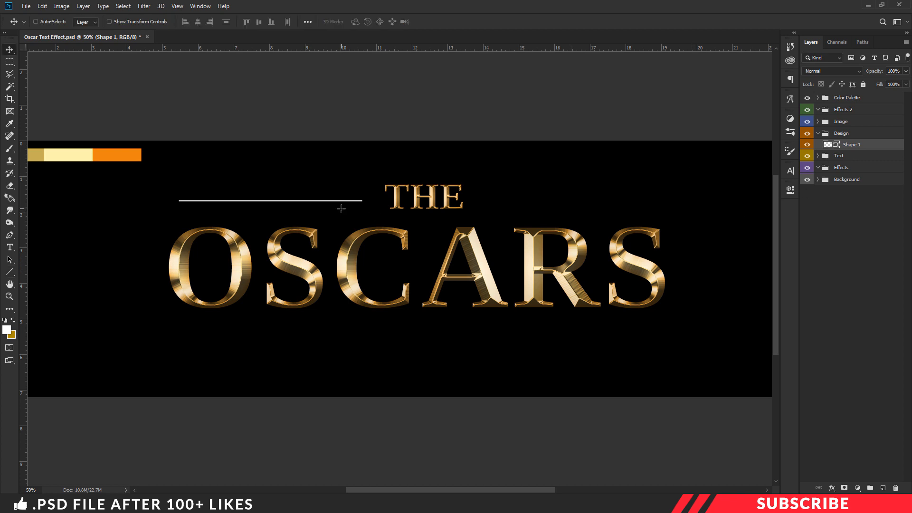
# - Copy the layer style of the THE text onto the line beside it
pyautogui.click(818, 156)
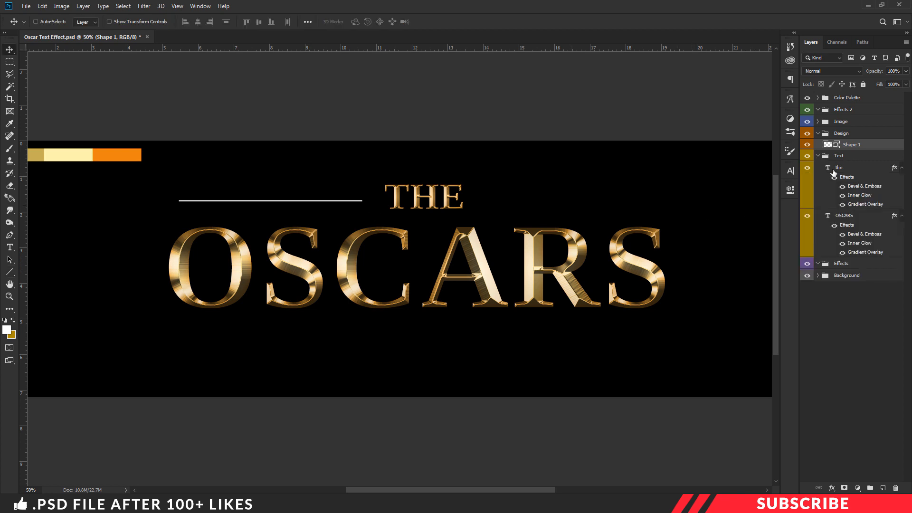
pyautogui.click(853, 171)
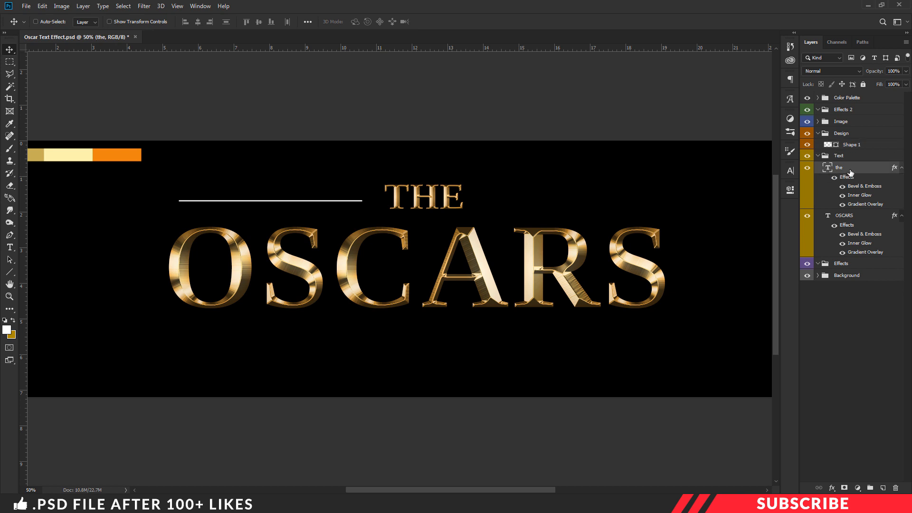
pyautogui.rightClick(850, 173)
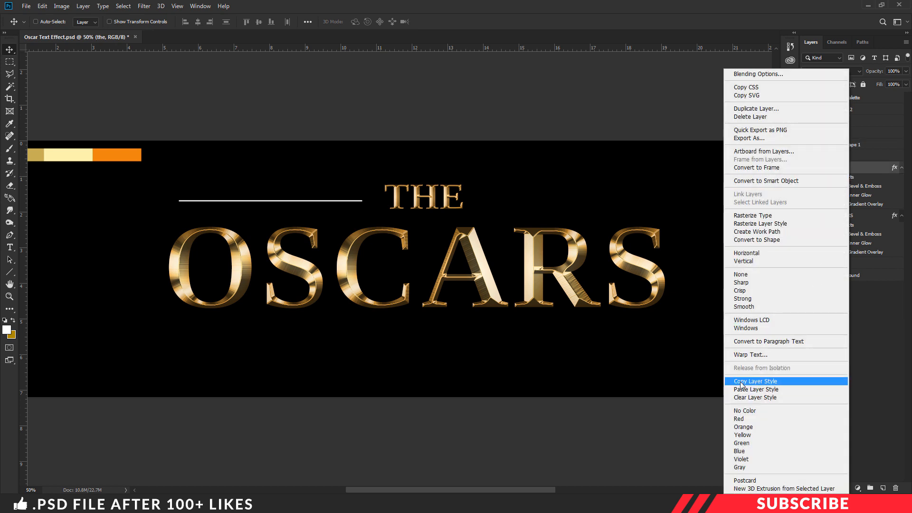
pyautogui.click(777, 382)
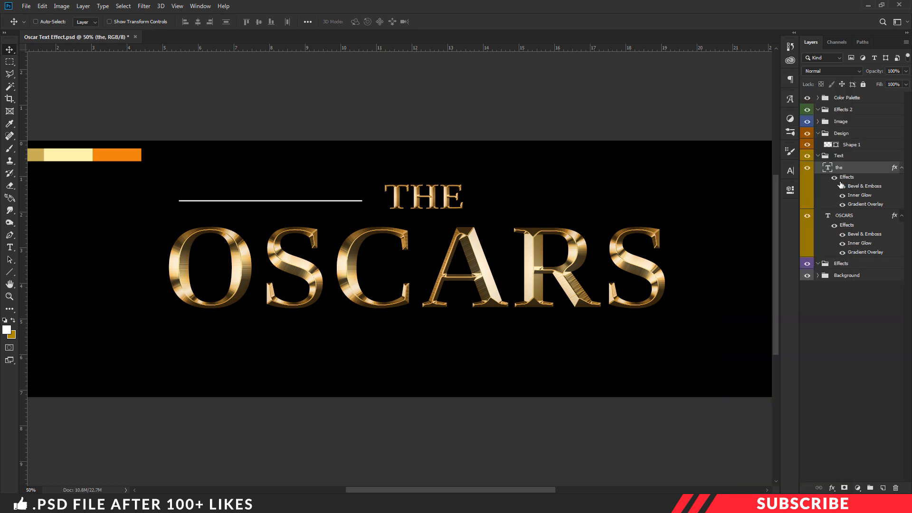
pyautogui.click(818, 156)
pyautogui.click(851, 146)
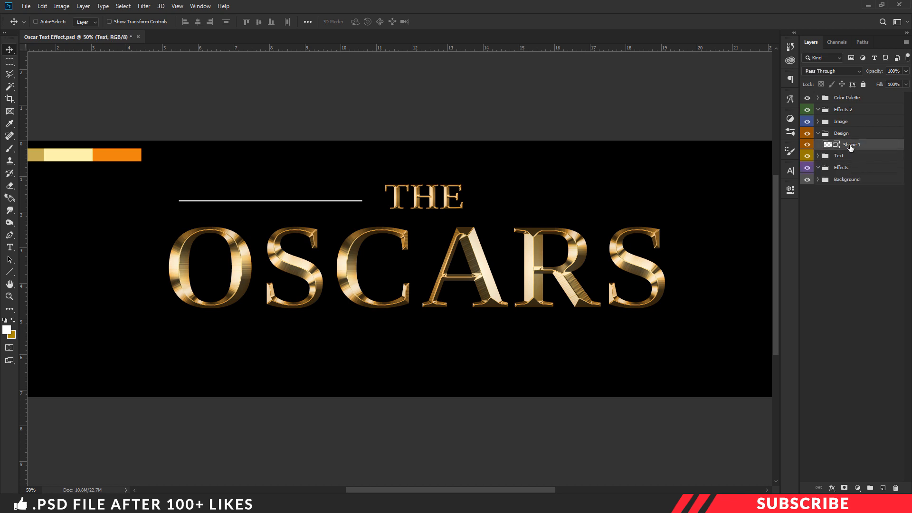
pyautogui.rightClick(853, 148)
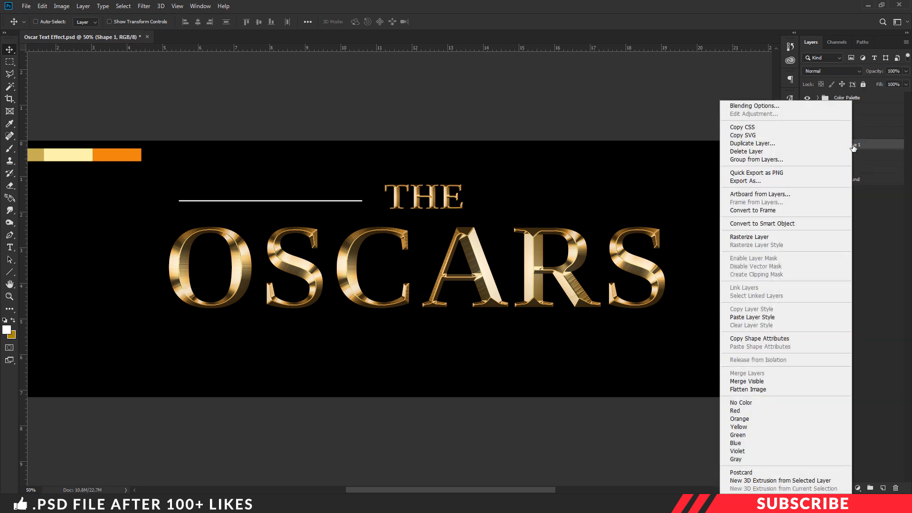
pyautogui.click(766, 317)
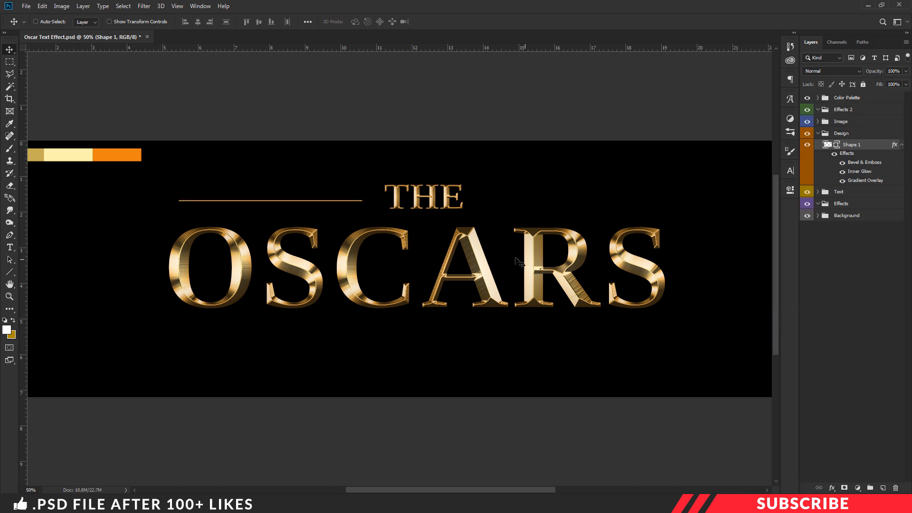
# - Duplicate the gold line and place the copy to the right of THE, ending level with the final S of OSCARS
pyautogui.press('ctrl')
pyautogui.hotkey('ctrl', 'j')
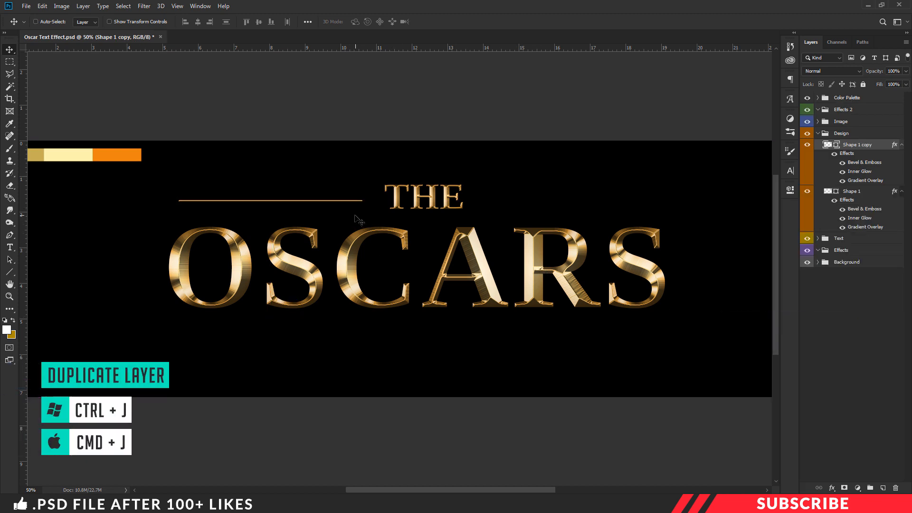
pyautogui.moveTo(324, 207); pyautogui.dragTo(630, 203)
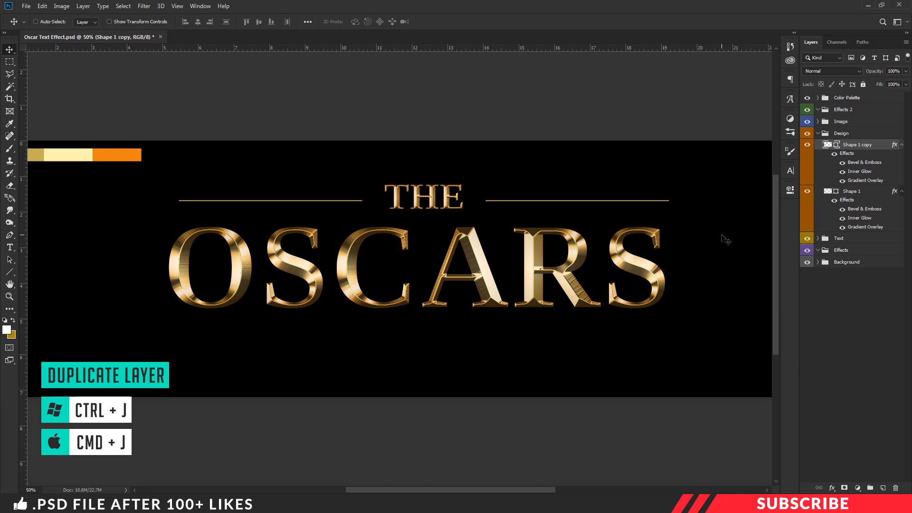
pyautogui.hotkey('shift', 'Left')
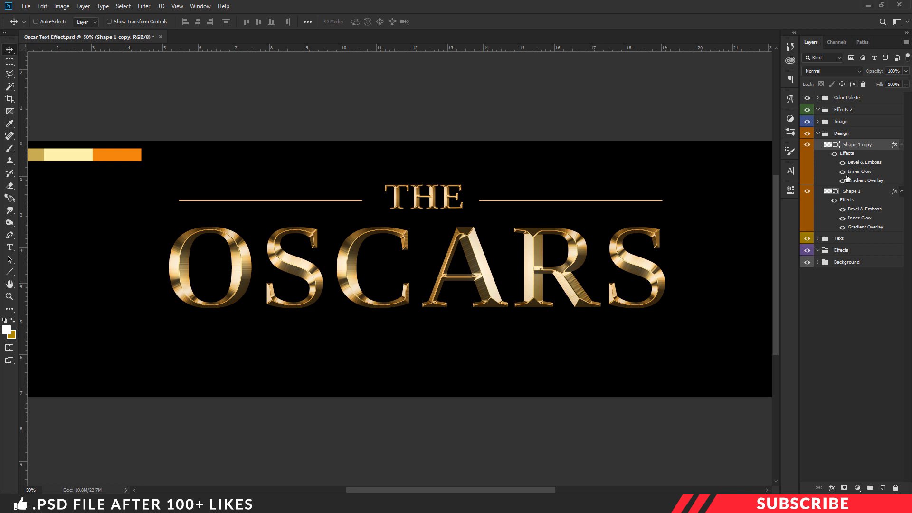
# - Nudge the THE text left to centre it between the two lines and collapse the Text group
pyautogui.click(818, 238)
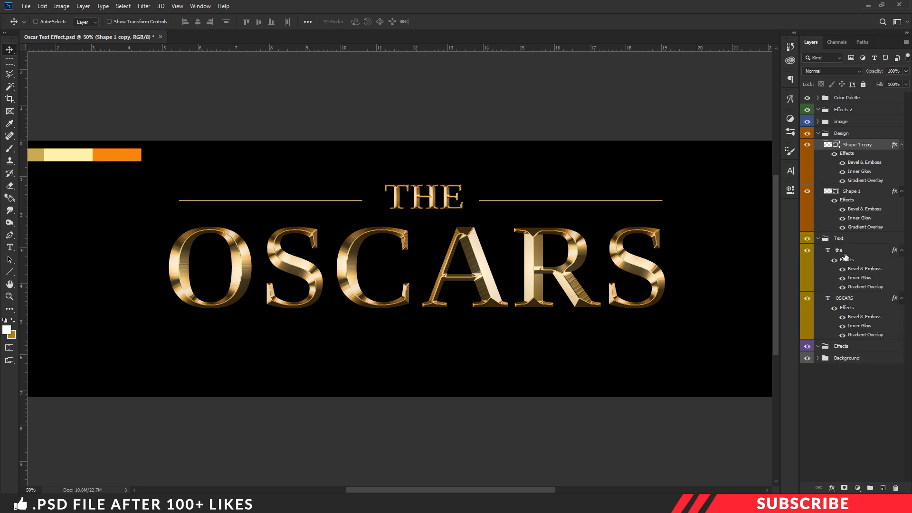
pyautogui.click(843, 251)
pyautogui.hotkey('shift', 'Left')
pyautogui.hotkey('shift', 'Left')
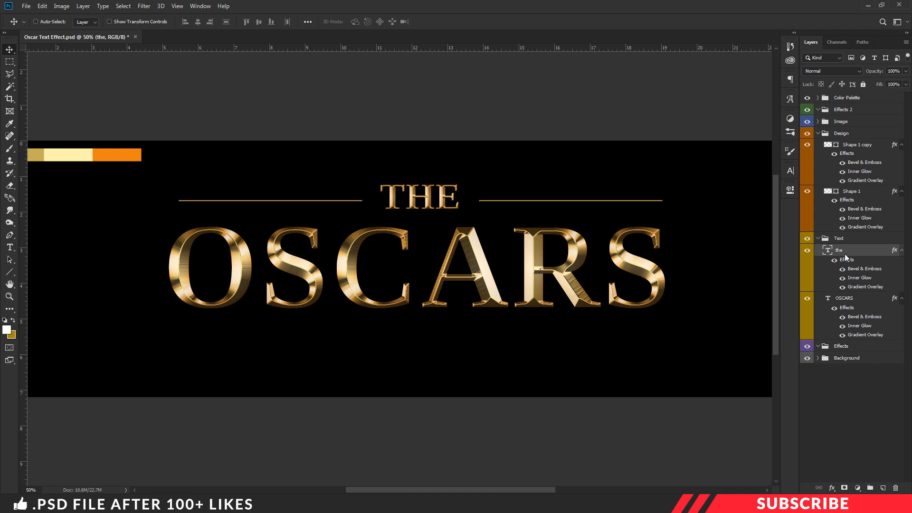
pyautogui.hotkey('ctrl', '-')
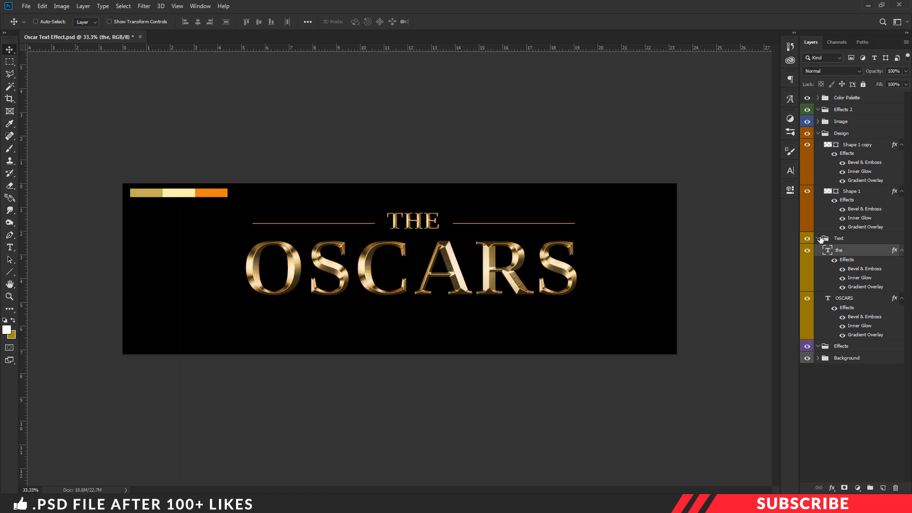
pyautogui.click(818, 238)
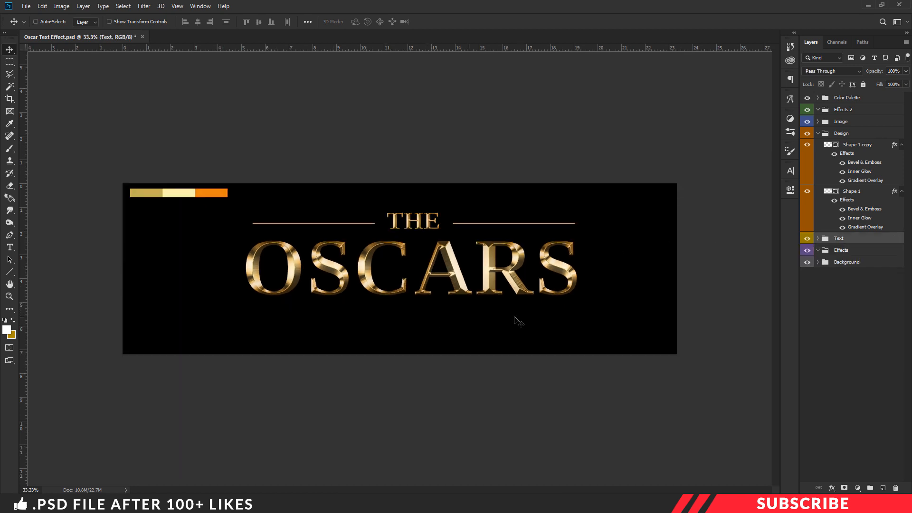
# - Draw a horizontal white line about 2036 px long beneath OSCARS in the Design group and shift it slightly lower
pyautogui.click(848, 146)
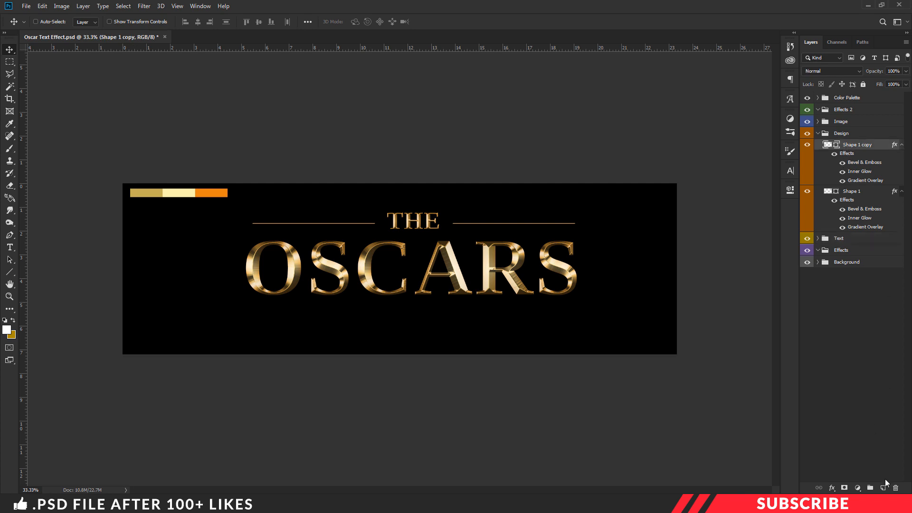
pyautogui.click(883, 487)
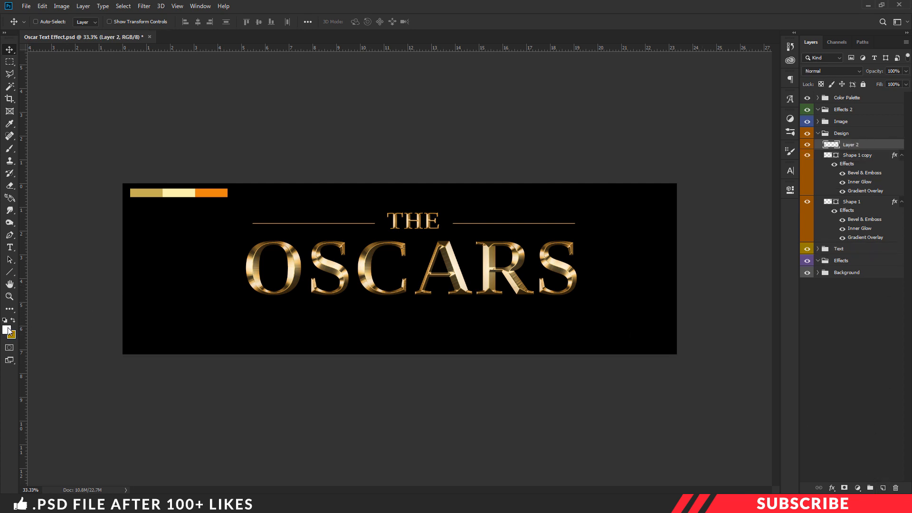
pyautogui.rightClick(9, 271)
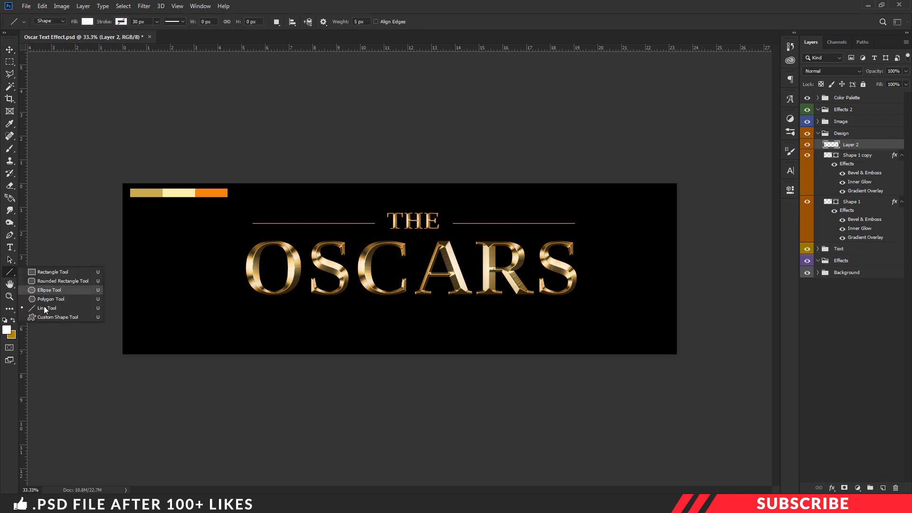
pyautogui.click(45, 308)
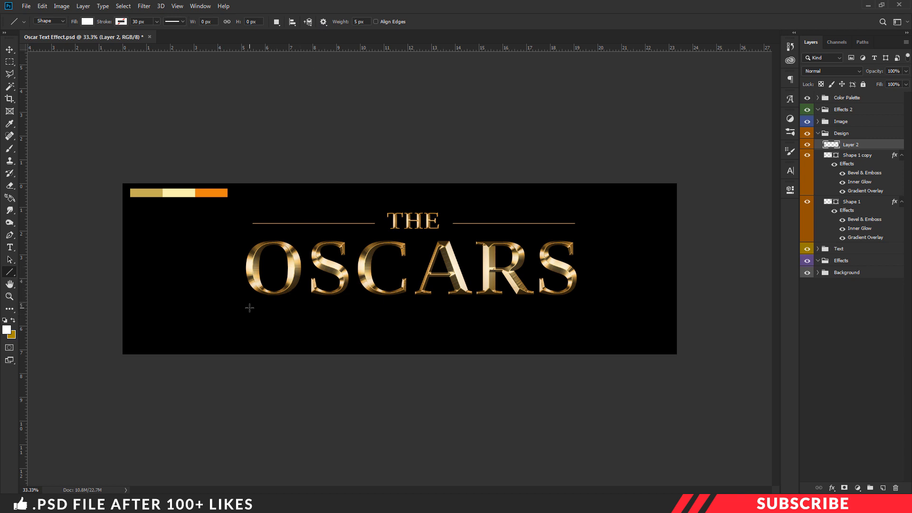
pyautogui.moveTo(249, 307); pyautogui.dragTo(571, 332)
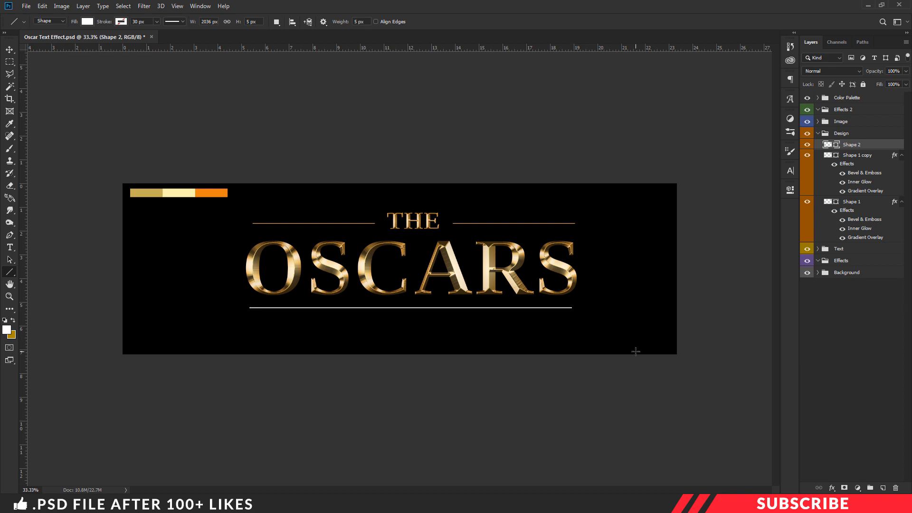
pyautogui.hotkey('ctrl', 't')
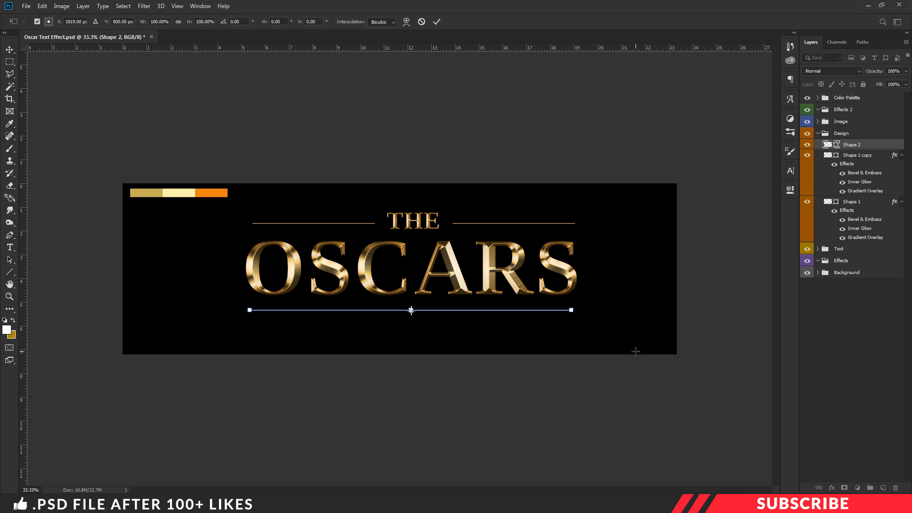
pyautogui.press('Return')
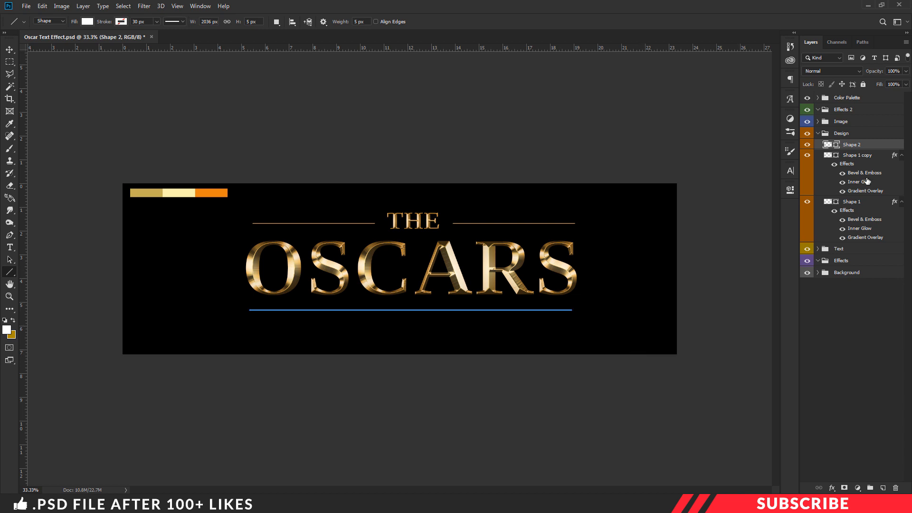
# - Paste the copied gold layer style onto the line beneath OSCARS and collapse the Design group
pyautogui.rightClick(859, 148)
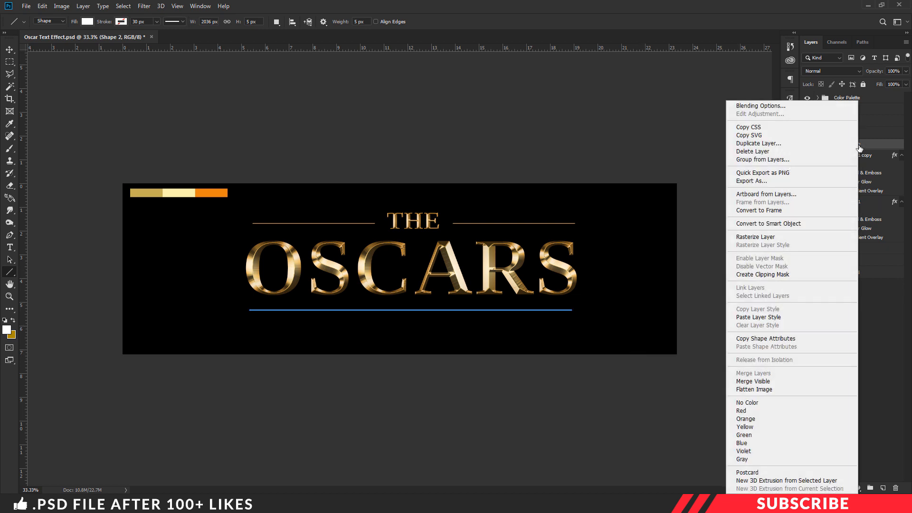
pyautogui.click(780, 317)
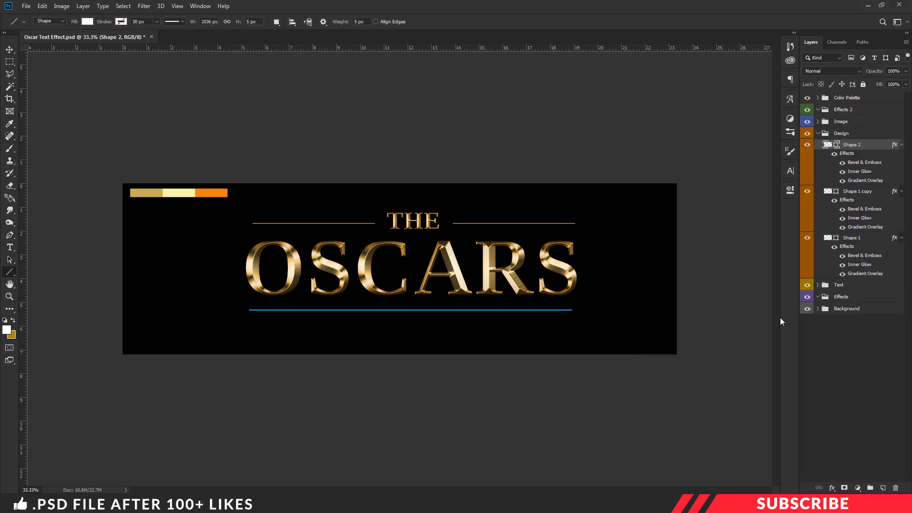
pyautogui.click(819, 134)
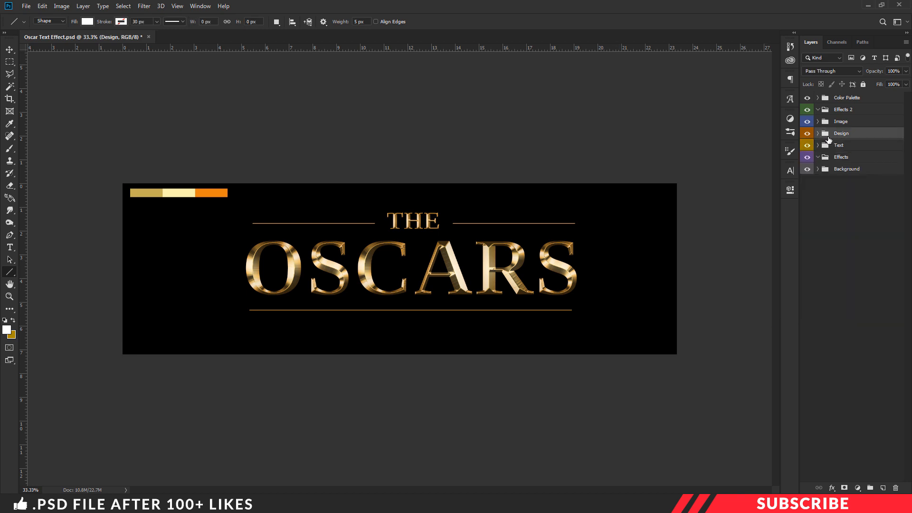
# - Hide the Color Palette group and shift the Design and Text groups together toward the right side of the canvas
pyautogui.click(806, 100)
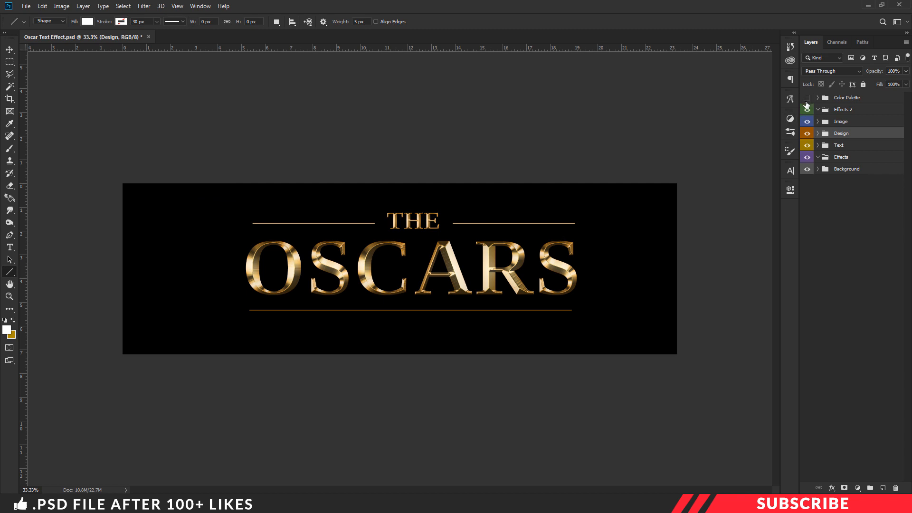
pyautogui.keyDown('ctrl'); pyautogui.click(841, 148); pyautogui.keyUp('ctrl')
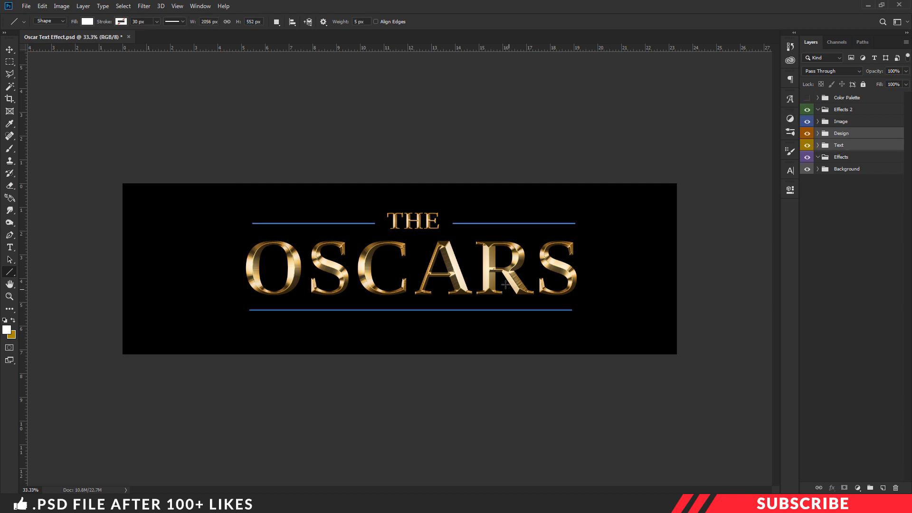
pyautogui.press('v')
pyautogui.moveTo(493, 275); pyautogui.dragTo(555, 280)
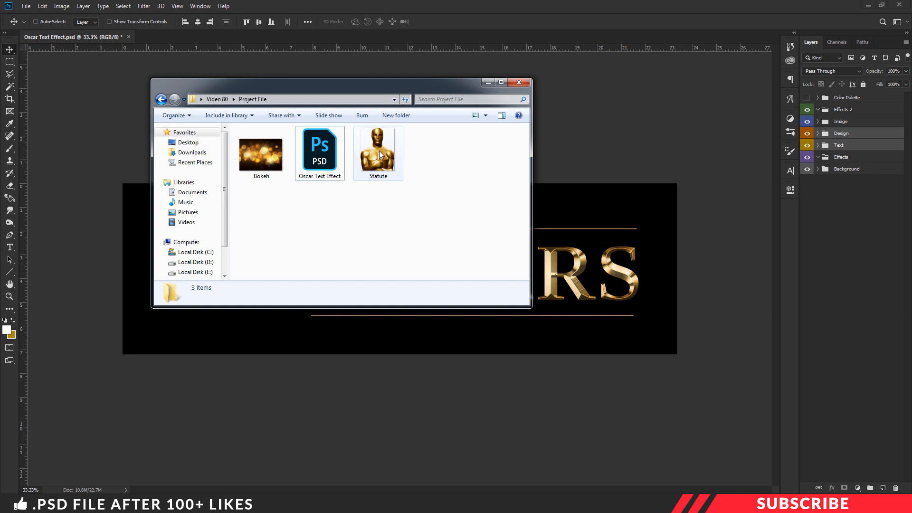
# - Open the Statute image from the Project File folder, copy its layer into the Oscar Text Effect document and close the image
pyautogui.rightClick(379, 154)
pyautogui.moveTo(425, 268)
pyautogui.click(512, 268)
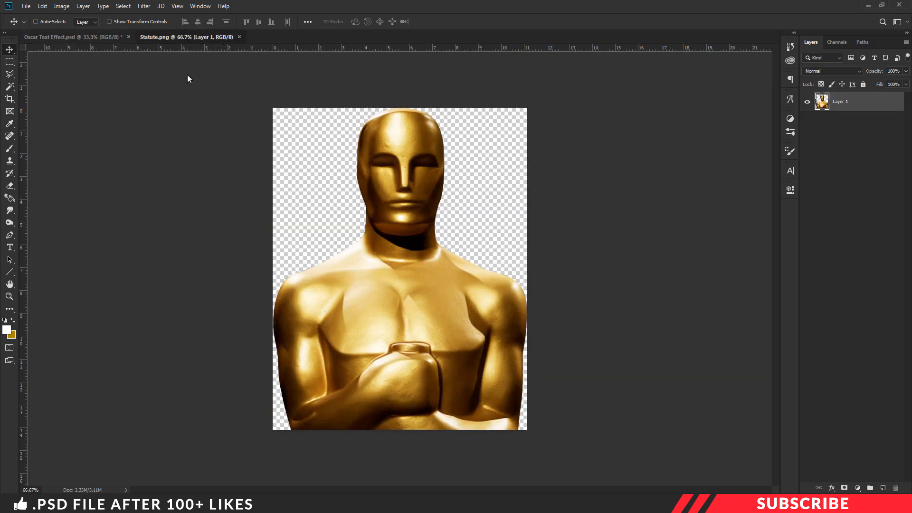
pyautogui.moveTo(187, 37); pyautogui.dragTo(238, 128)
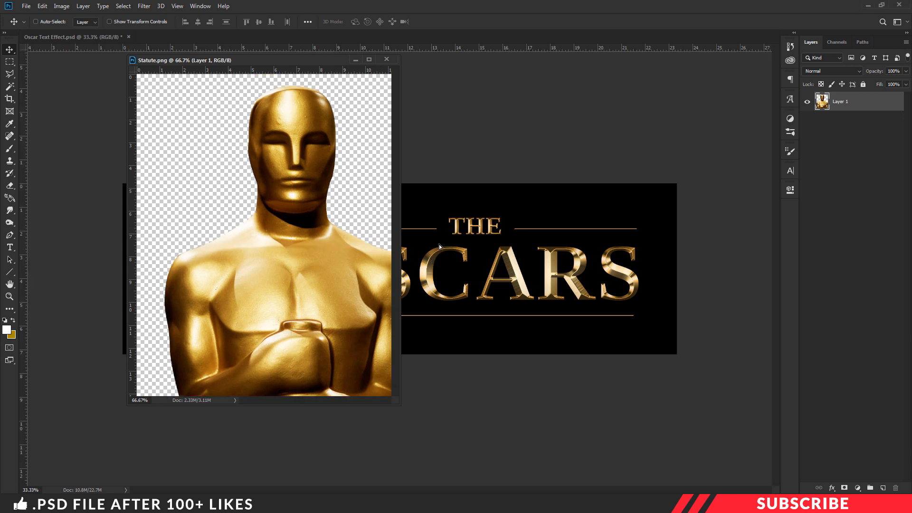
pyautogui.moveTo(439, 246); pyautogui.dragTo(427, 247)
pyautogui.click(386, 58)
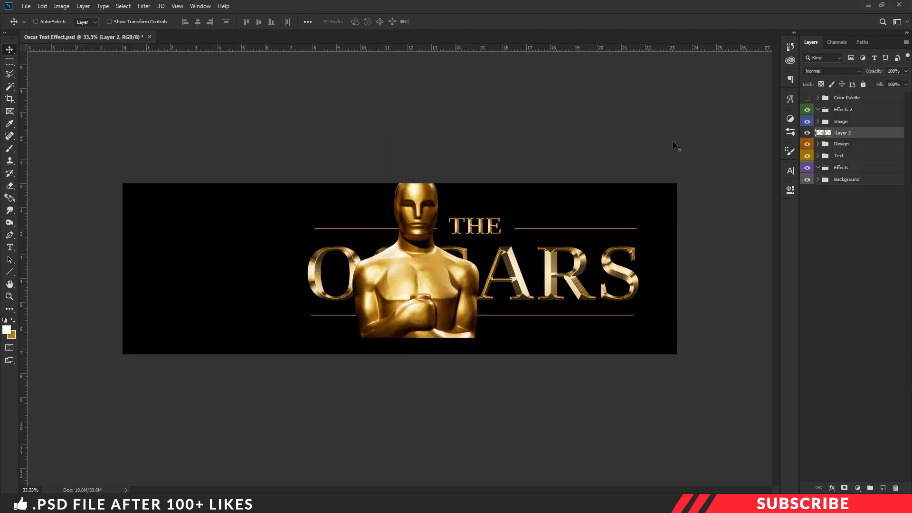
# - Put the statue layer into the Image group and move the statue to the canvas's left side, resting on its bottom edge
pyautogui.moveTo(845, 137)
pyautogui.mouseDown()
pyautogui.moveTo(855, 151)
pyautogui.moveTo(866, 145)
pyautogui.moveTo(847, 123)
pyautogui.mouseUp()
pyautogui.click(818, 121)
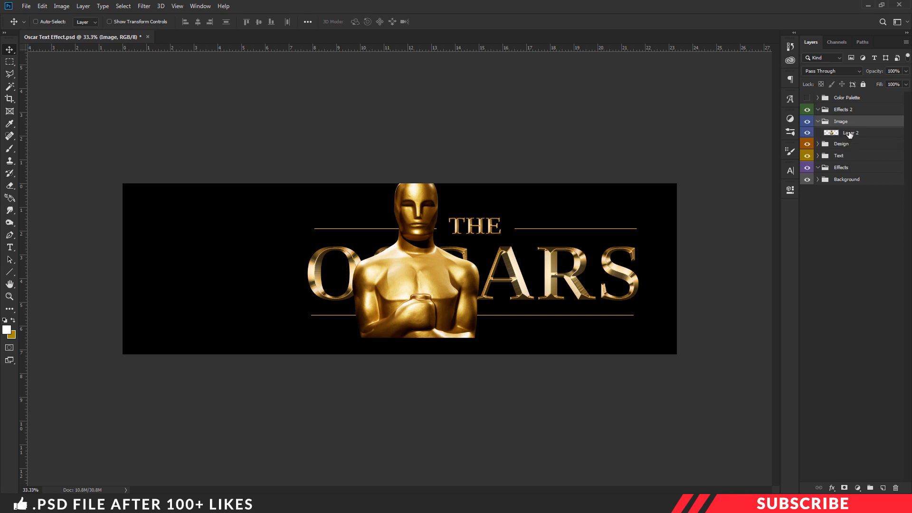
pyautogui.click(850, 132)
pyautogui.press('ctrl')
pyautogui.hotkey('ctrl', 't')
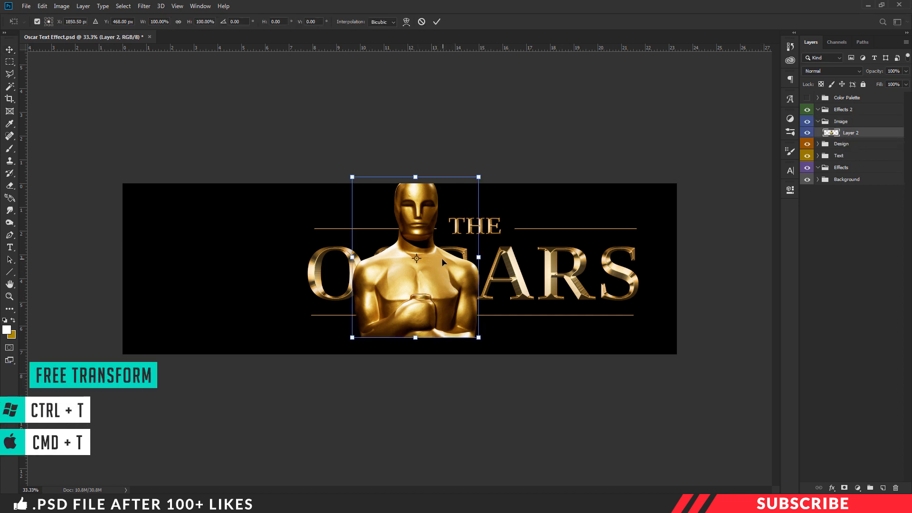
pyautogui.moveTo(440, 262); pyautogui.dragTo(236, 278)
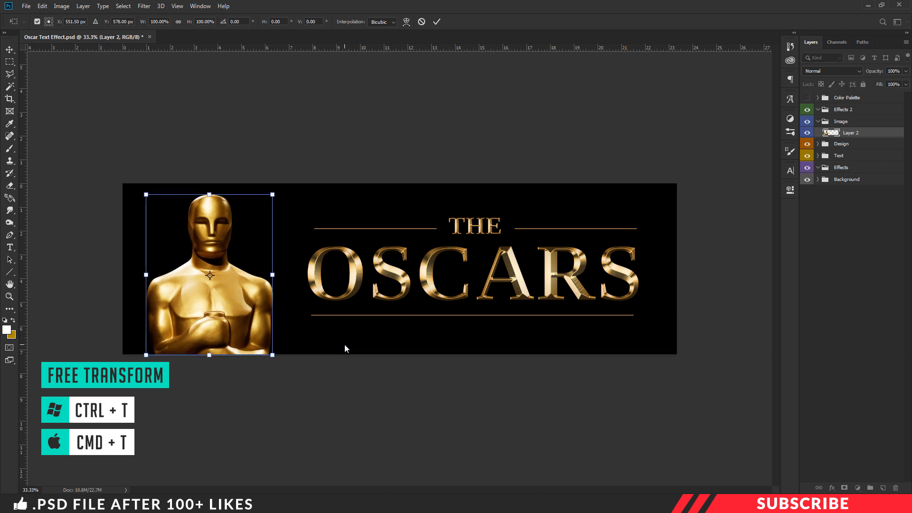
pyautogui.press('Return')
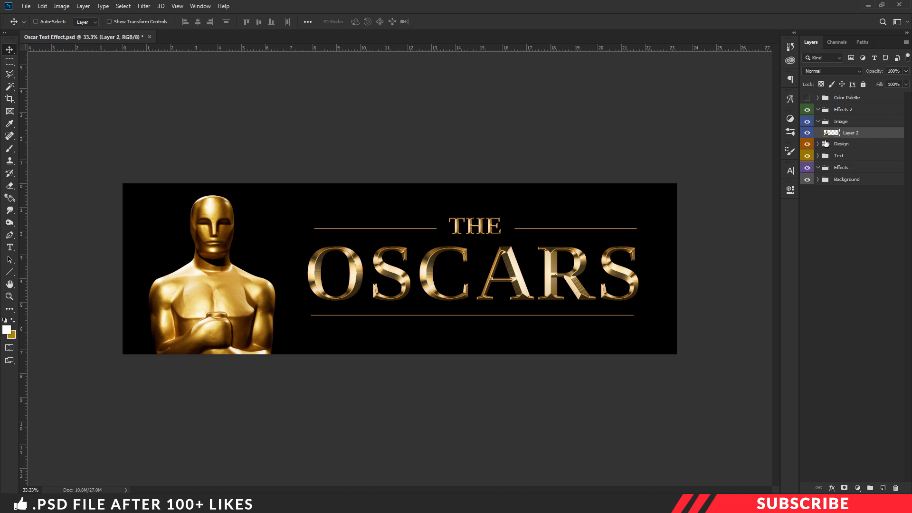
pyautogui.click(817, 122)
# - Open the Bokeh image from the Project File folder, copy it into the banner's Effects group and close the image
pyautogui.click(846, 160)
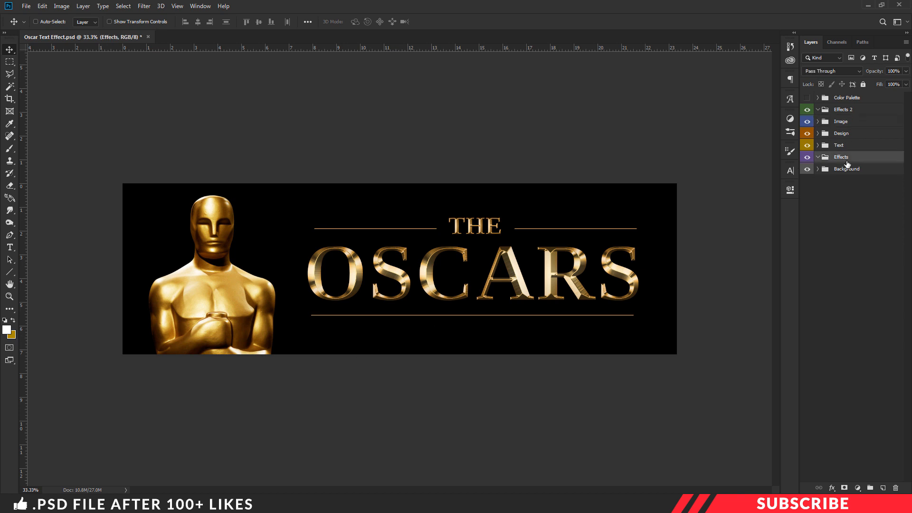
pyautogui.click(137, 503)
pyautogui.click(330, 220)
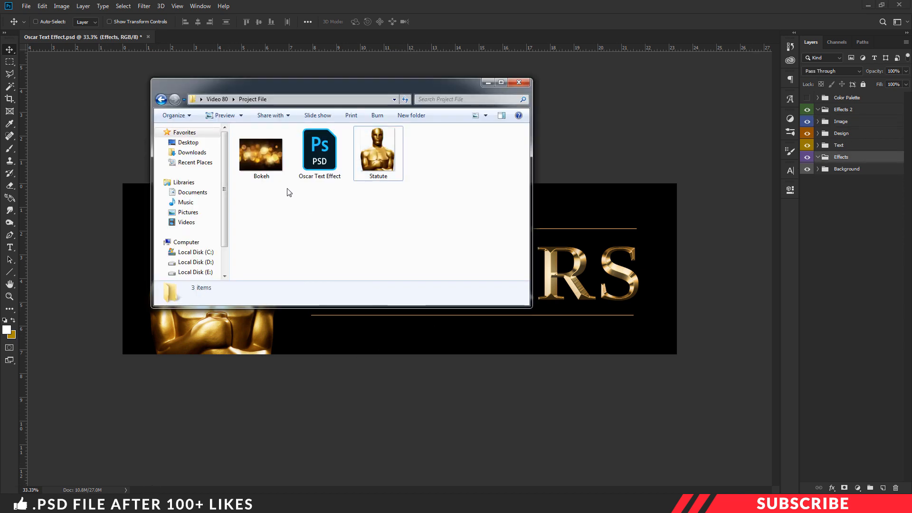
pyautogui.rightClick(265, 166)
pyautogui.moveTo(380, 270)
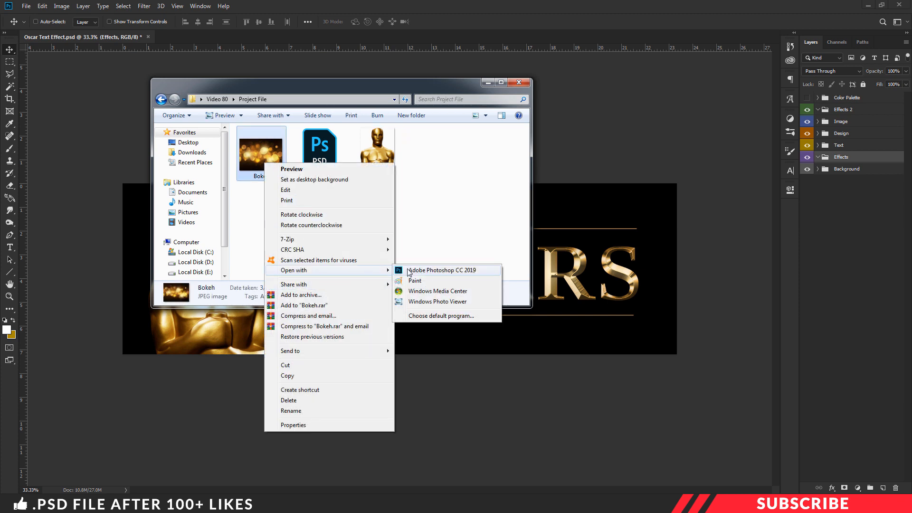
pyautogui.click(407, 271)
pyautogui.moveTo(228, 34); pyautogui.dragTo(223, 53)
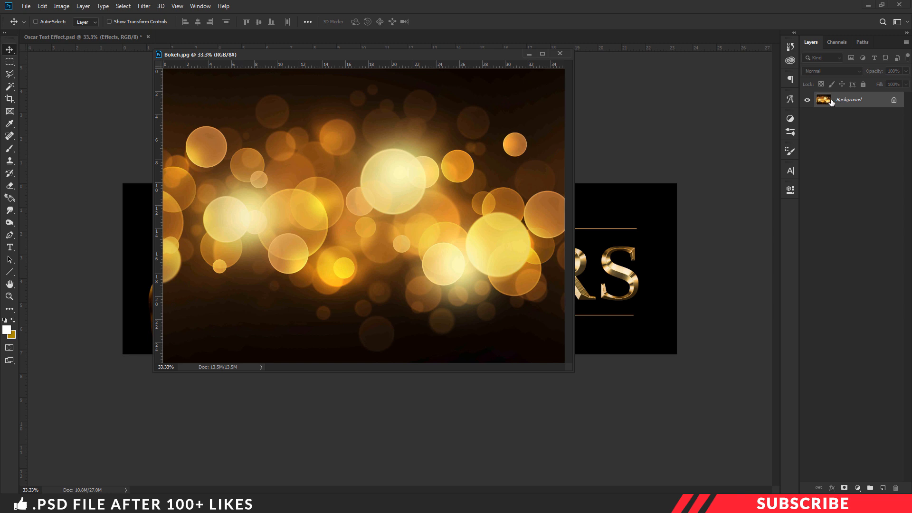
pyautogui.moveTo(832, 101); pyautogui.dragTo(454, 195)
pyautogui.click(560, 53)
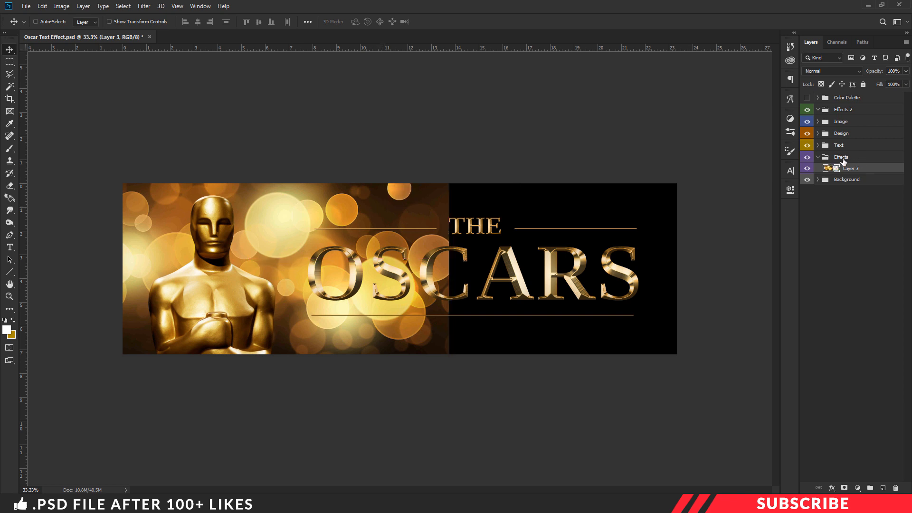
# - Rotate the bokeh layer 90° counter clockwise with Free Transform
pyautogui.click(807, 157)
pyautogui.hotkey('ctrl', 't')
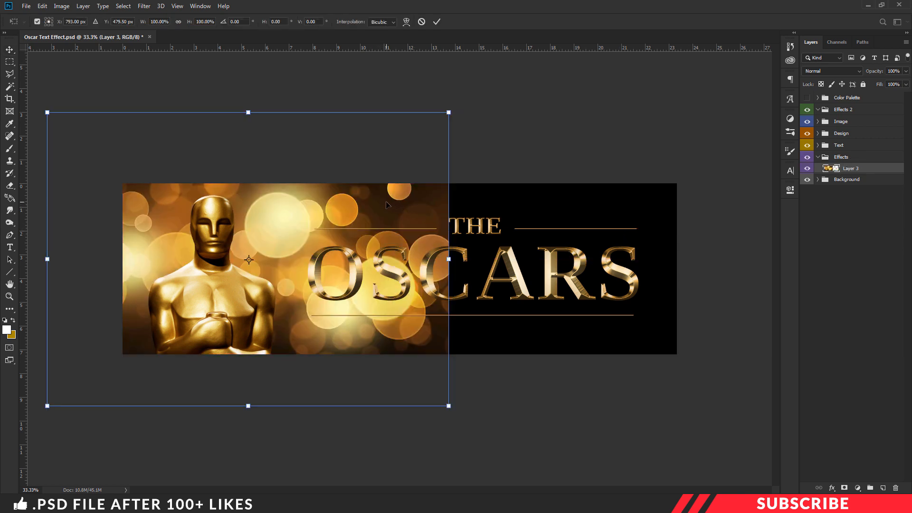
pyautogui.rightClick(386, 202)
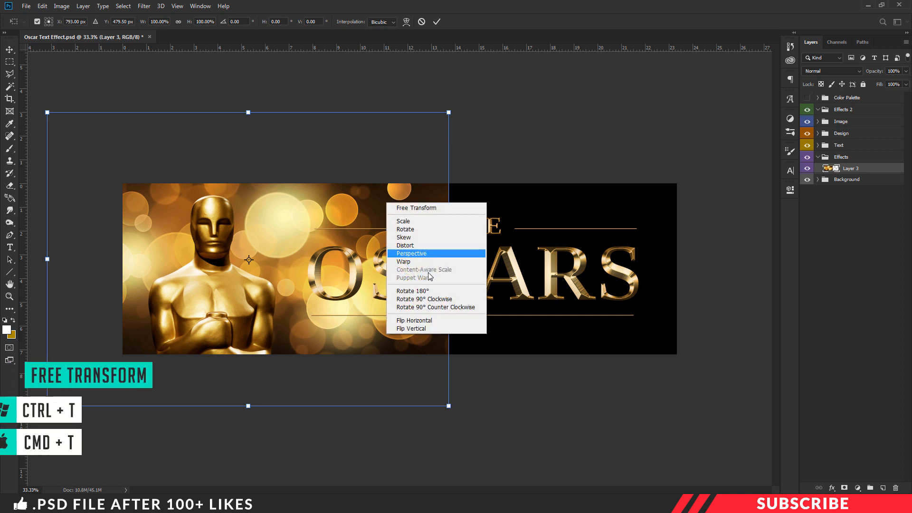
pyautogui.click(435, 309)
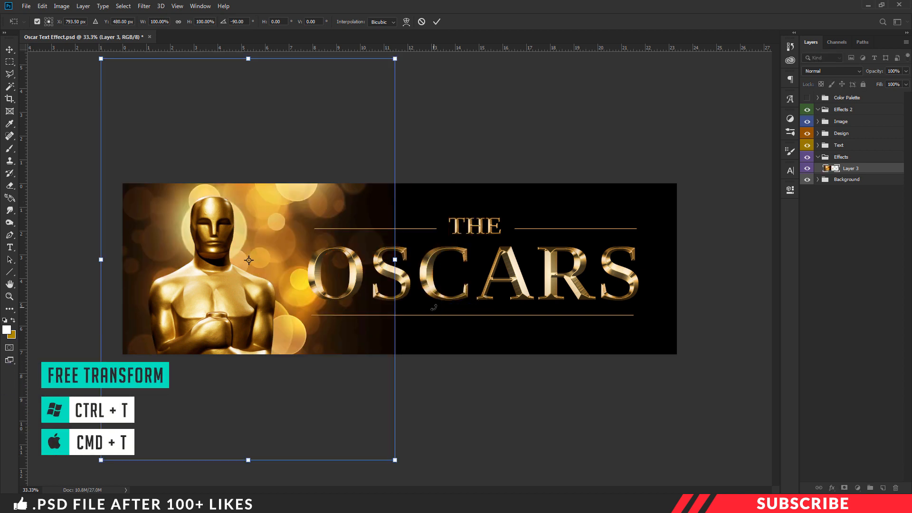
# - Scale the bokeh layer to about 55.6% and place it over the canvas's left edge behind the statue
pyautogui.hotkey('ctrl', '-')
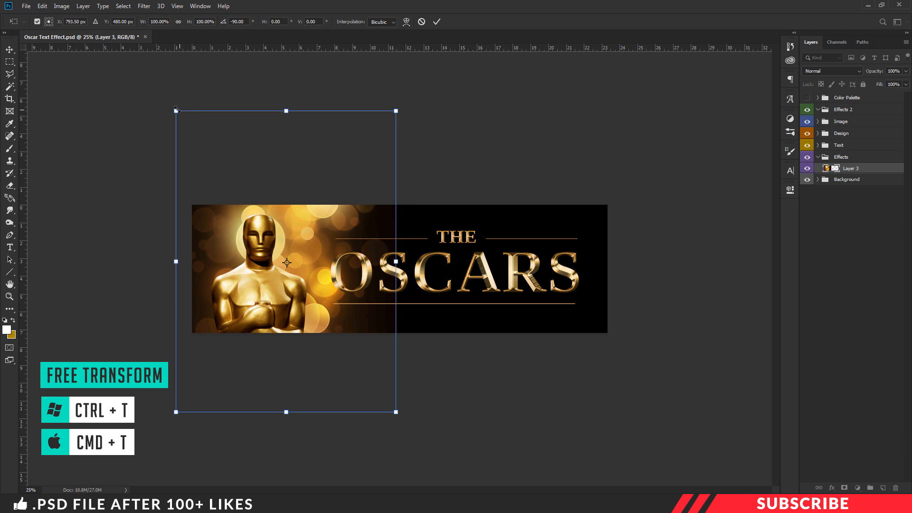
pyautogui.moveTo(176, 110); pyautogui.dragTo(251, 210)
pyautogui.moveTo(276, 265); pyautogui.dragTo(166, 227)
pyautogui.moveTo(286, 373); pyautogui.dragTo(263, 341)
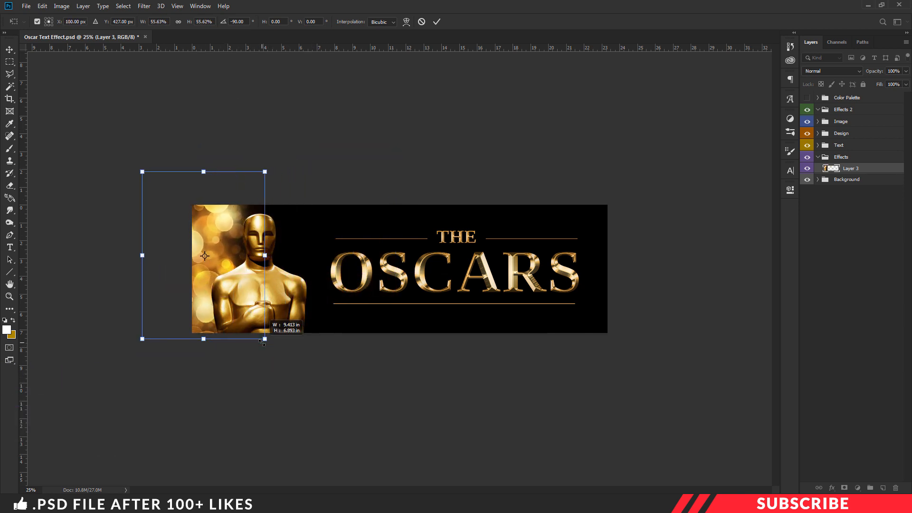
pyautogui.moveTo(245, 309); pyautogui.dragTo(242, 319)
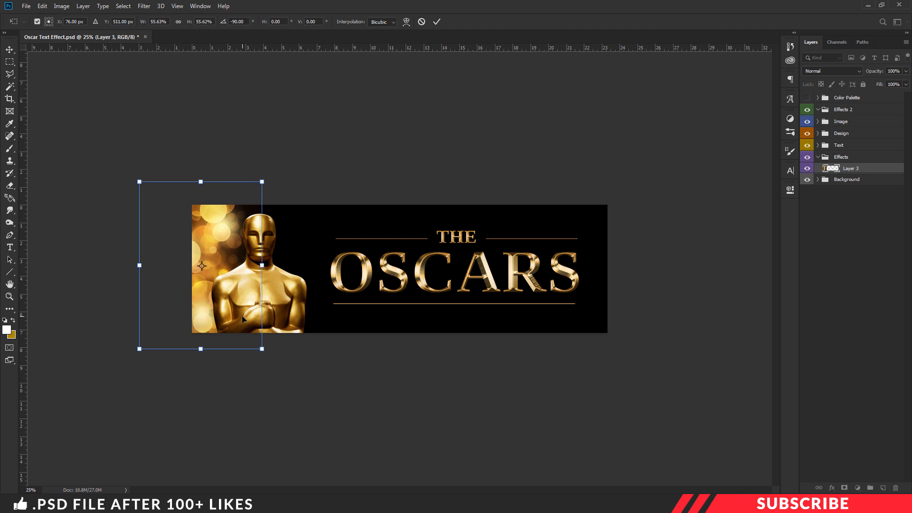
pyautogui.hotkey('ctrl', '+')
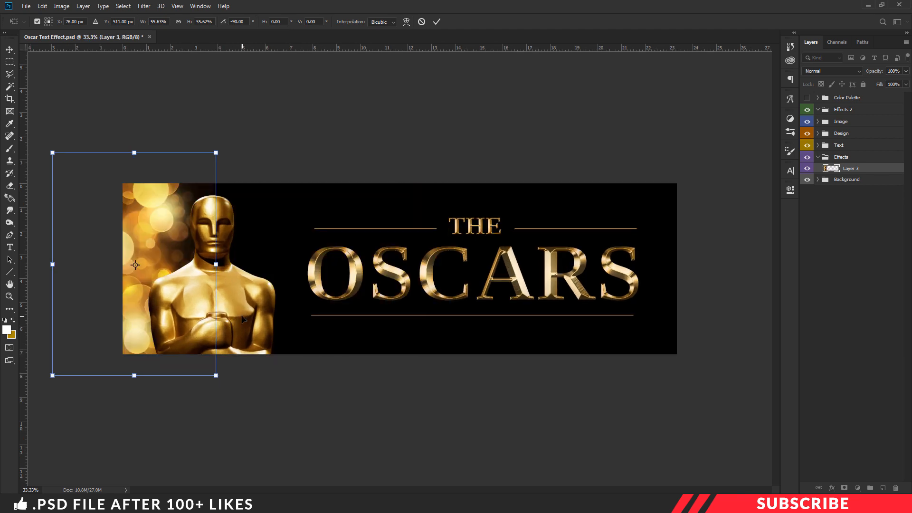
pyautogui.press('Return')
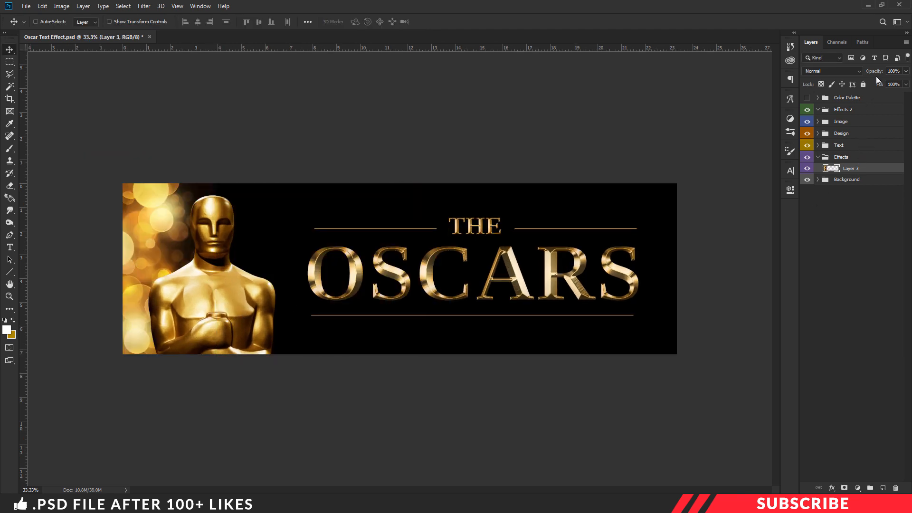
# - Set the bokeh layer's blend mode to Screen and collapse the Effects group
pyautogui.click(836, 70)
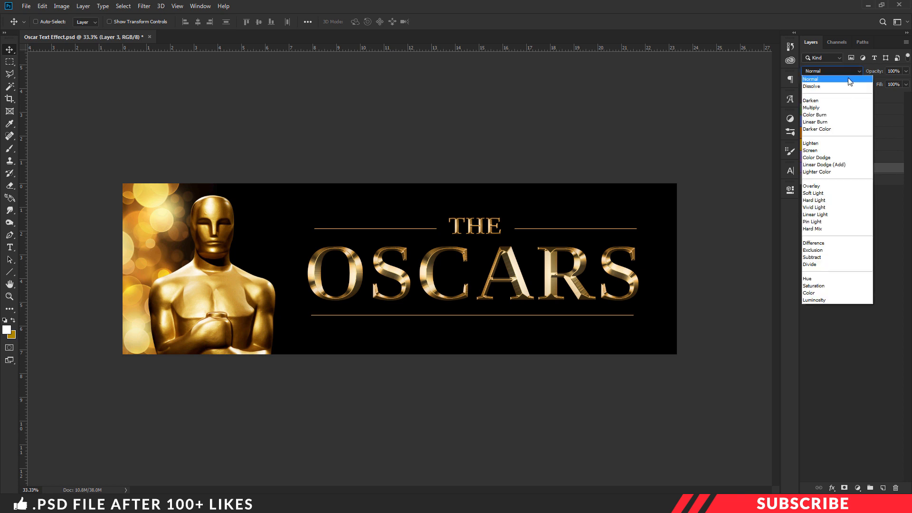
pyautogui.click(823, 151)
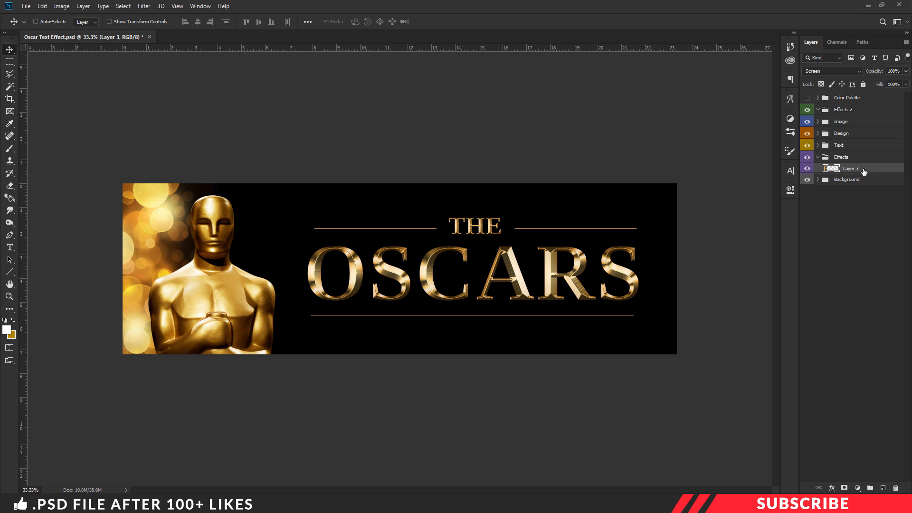
pyautogui.click(818, 157)
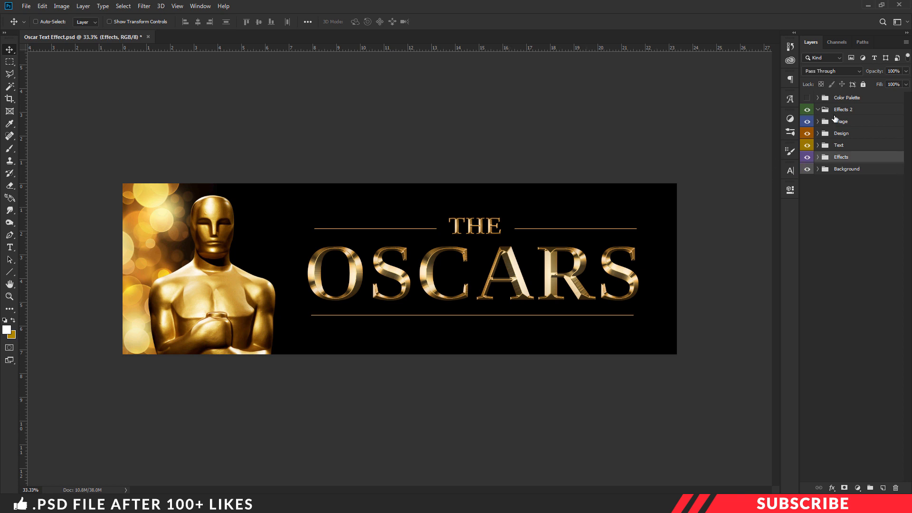
# - Add a new layer inside the Effects 2 group and set its blend mode to Screen
pyautogui.click(850, 112)
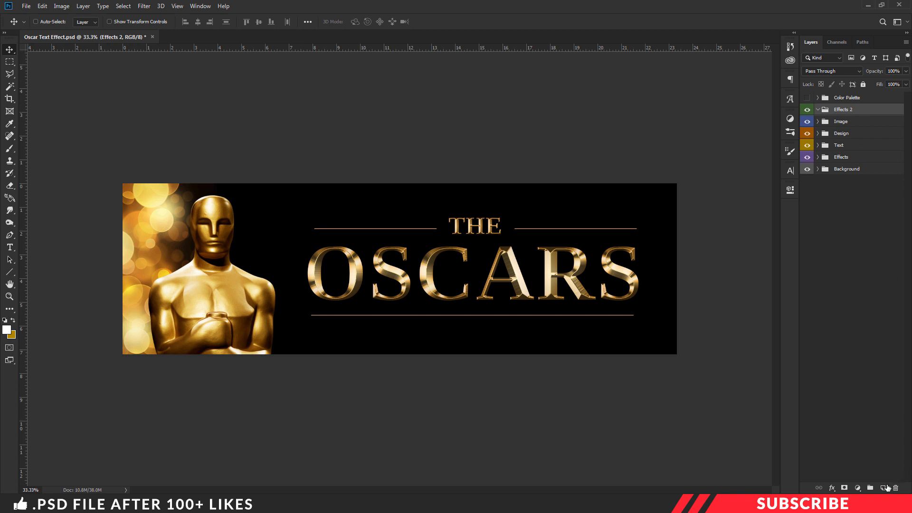
pyautogui.click(884, 488)
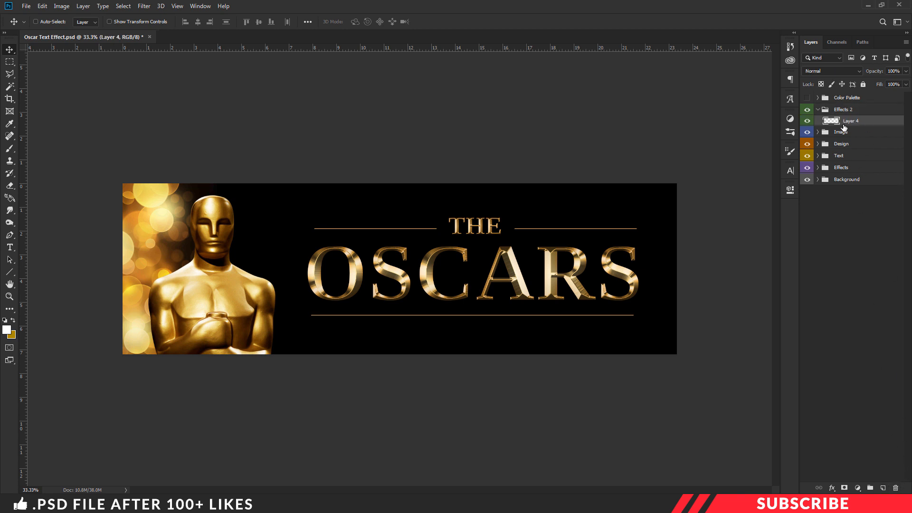
pyautogui.click(846, 71)
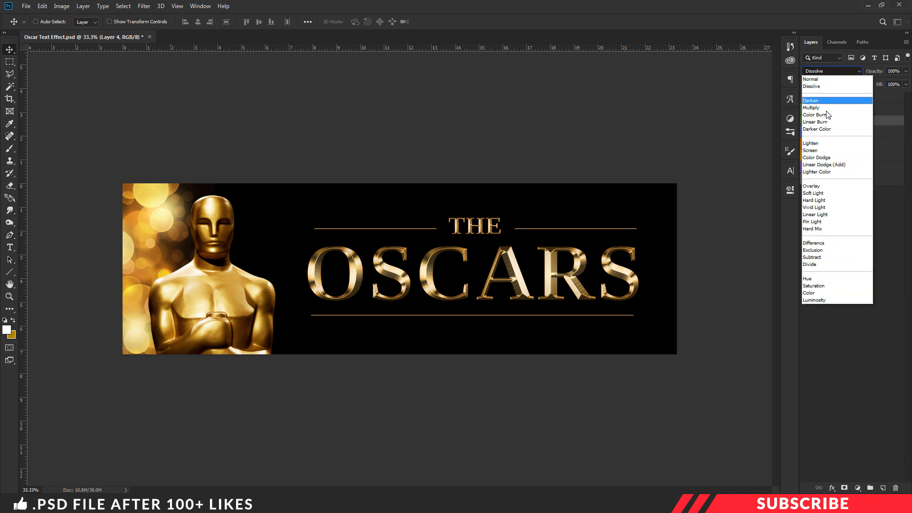
pyautogui.click(821, 151)
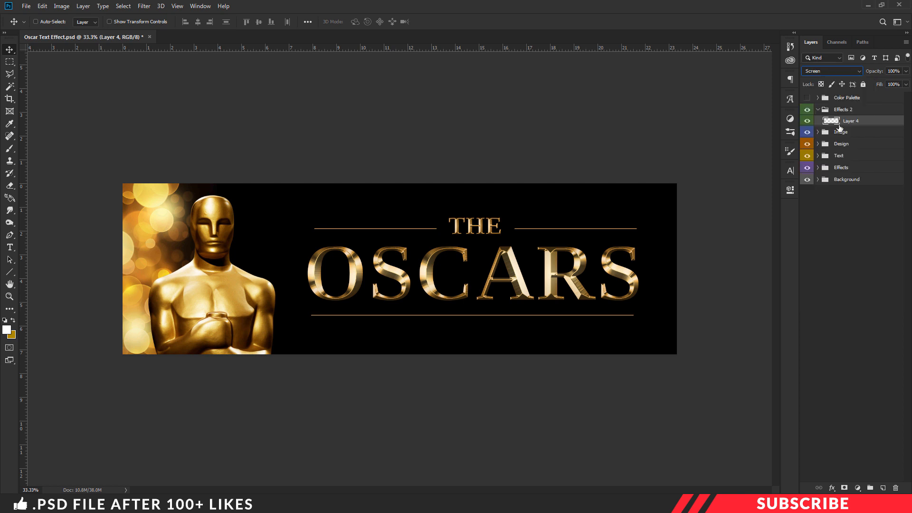
# - Show the Color Palette group, sample its orange swatch as the foreground color, and hide the group again
pyautogui.click(808, 99)
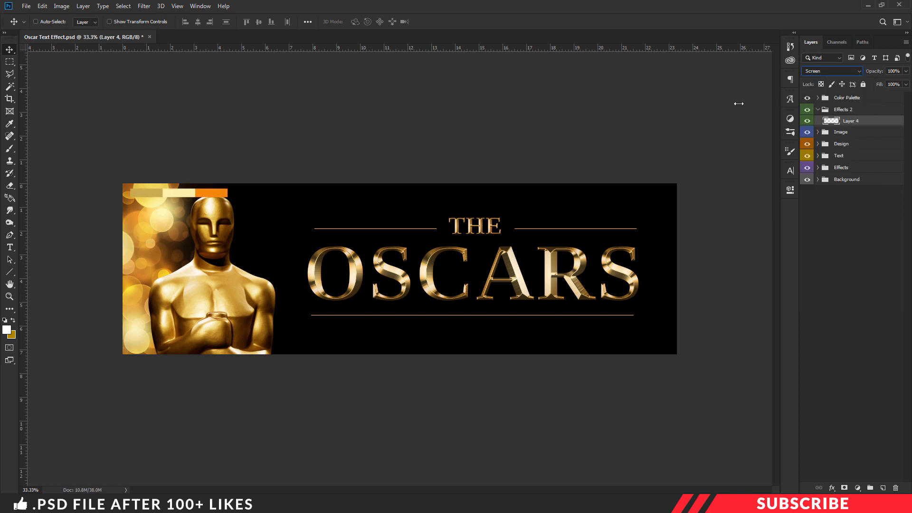
pyautogui.click(6, 330)
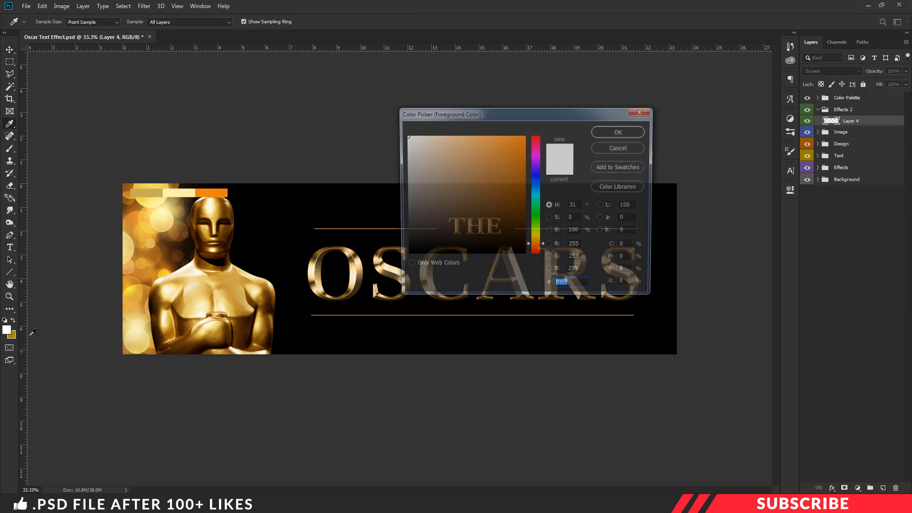
pyautogui.click(218, 191)
pyautogui.click(619, 132)
pyautogui.press('v')
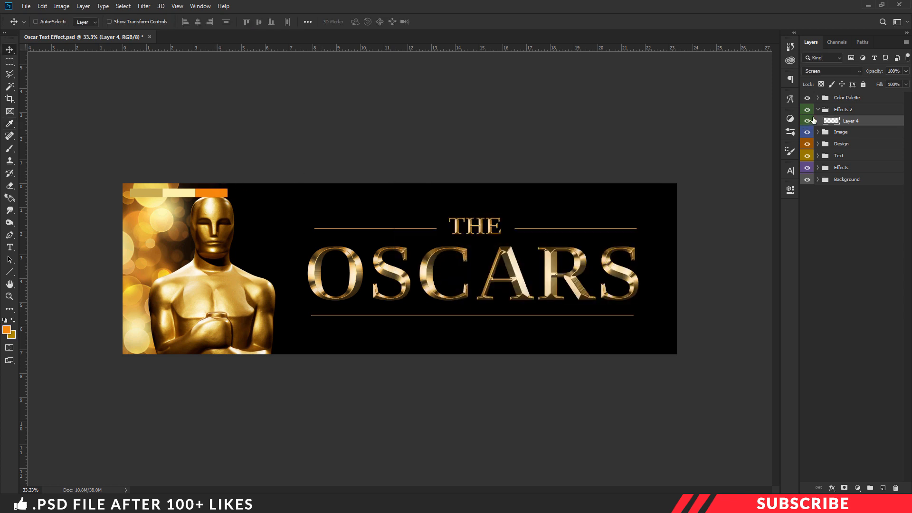
pyautogui.click(807, 98)
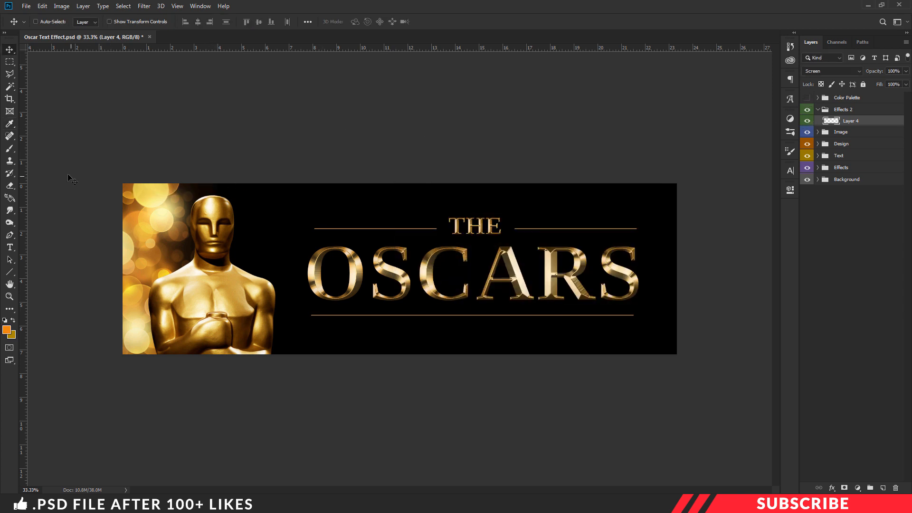
# - Activate the Brush Tool and check that a soft round pressure brush with 0% hardness is chosen
pyautogui.press('b')
pyautogui.rightClick(9, 149)
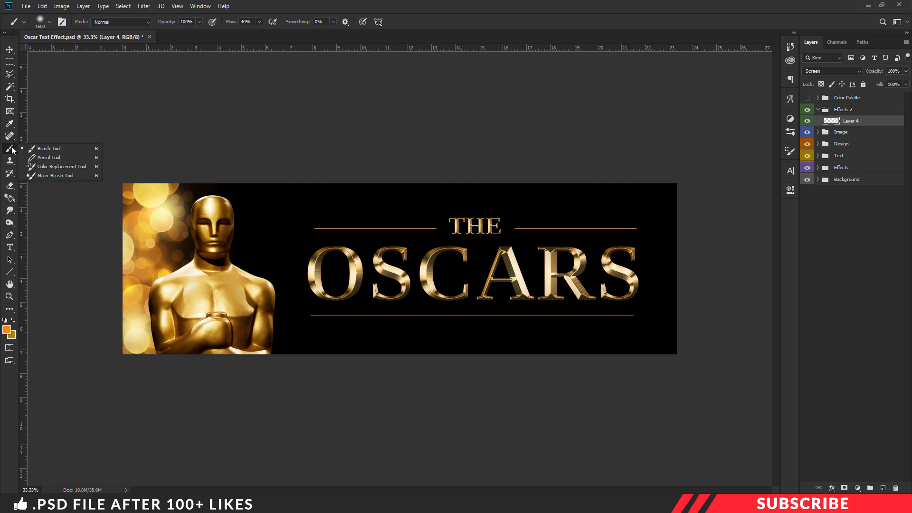
pyautogui.click(41, 149)
pyautogui.click(50, 23)
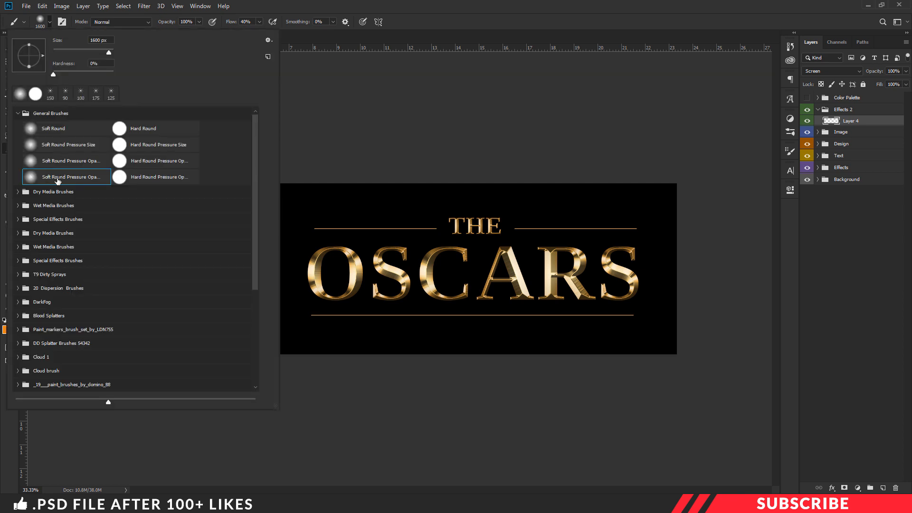
pyautogui.click(389, 2)
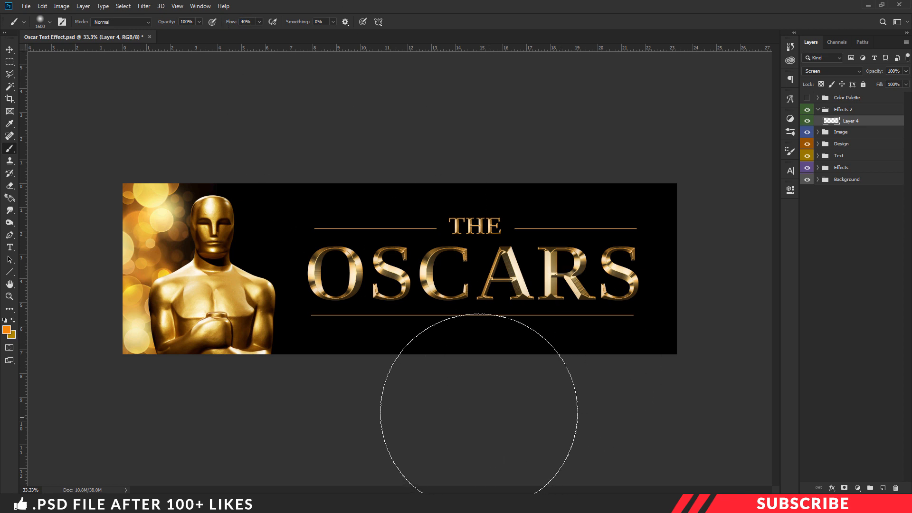
# - Reduce the brush to 1400 px and dab soft orange glows at the canvas's lower and upper edges, centered around the text
pyautogui.press('[')
pyautogui.press('[')
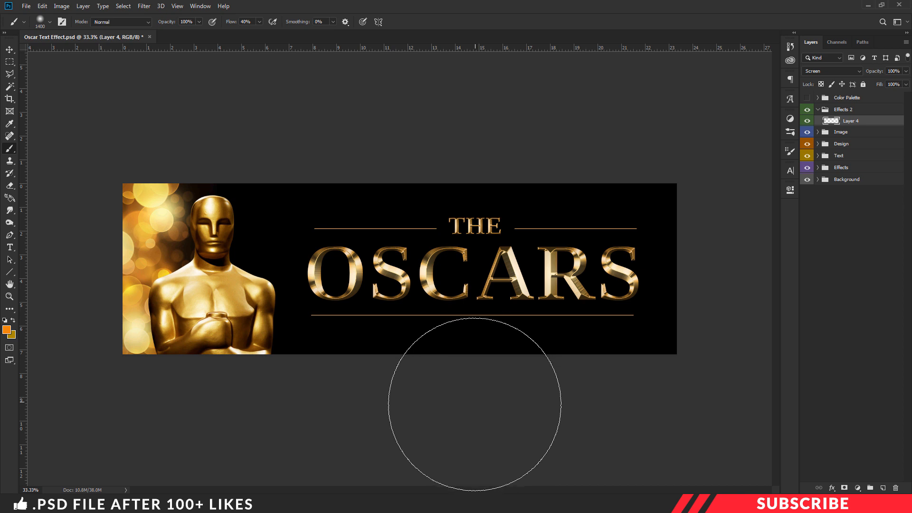
pyautogui.click(473, 408)
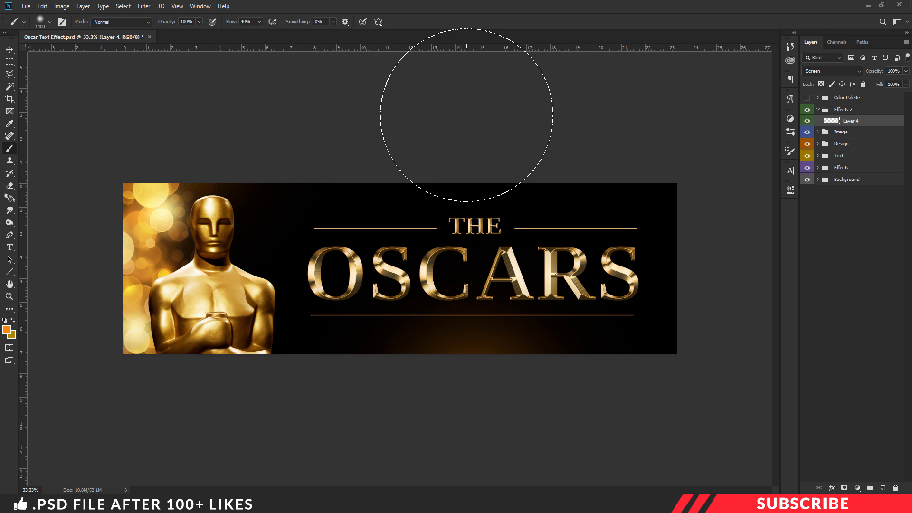
pyautogui.click(466, 115)
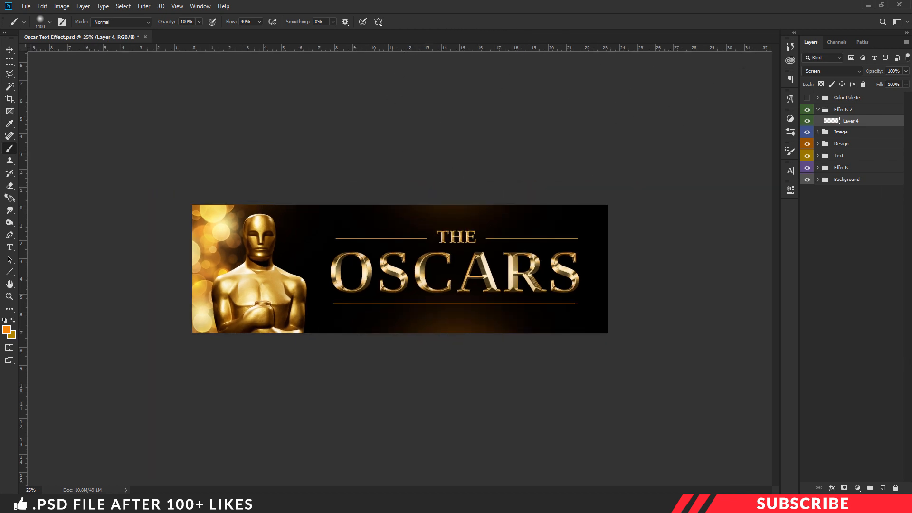
pyautogui.press('v')
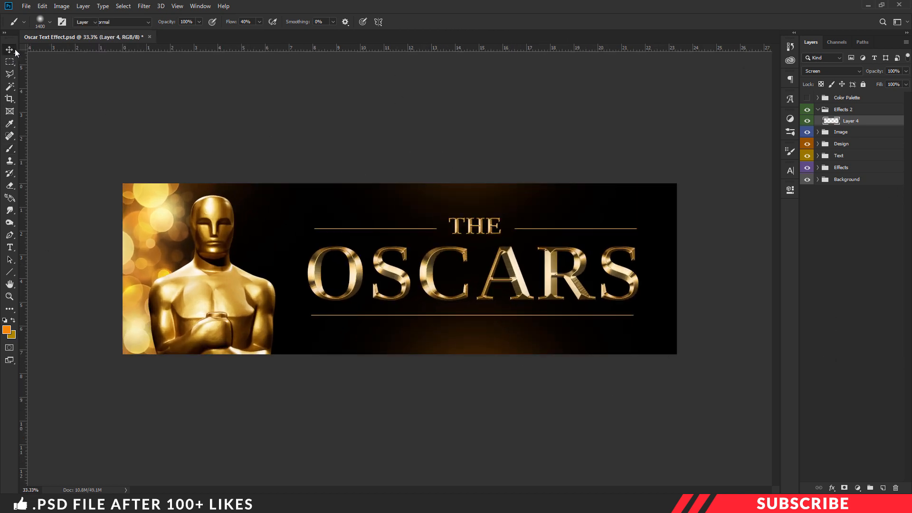